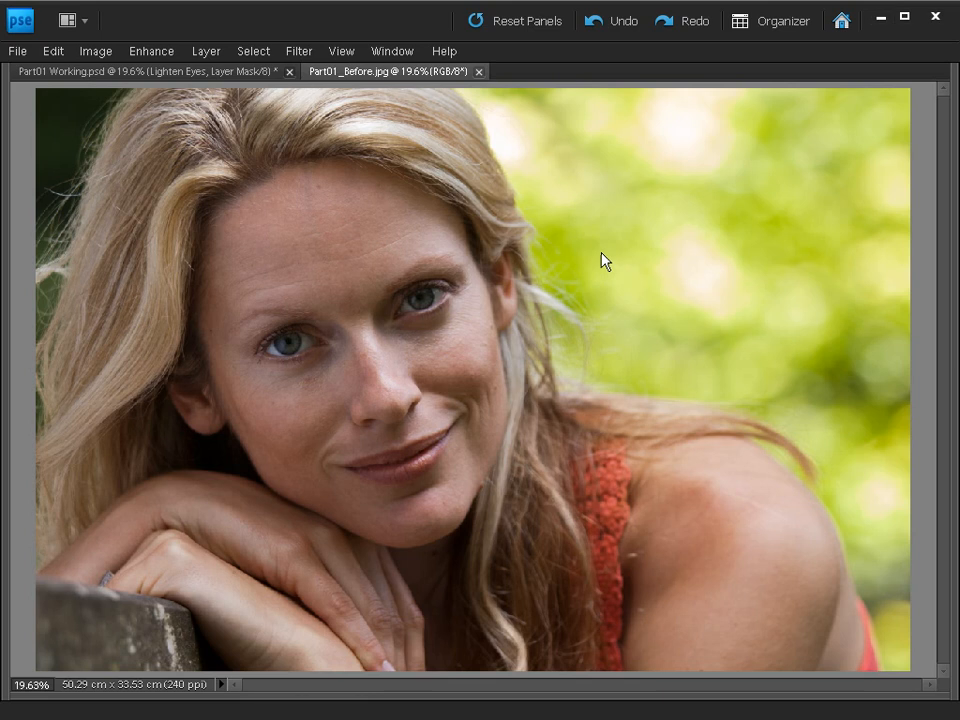
Compare the retouched portrait in Part01 Working.psd with the original Part01_Before.jpg.
{"action": "key", "text": "ctrl+Tab"}
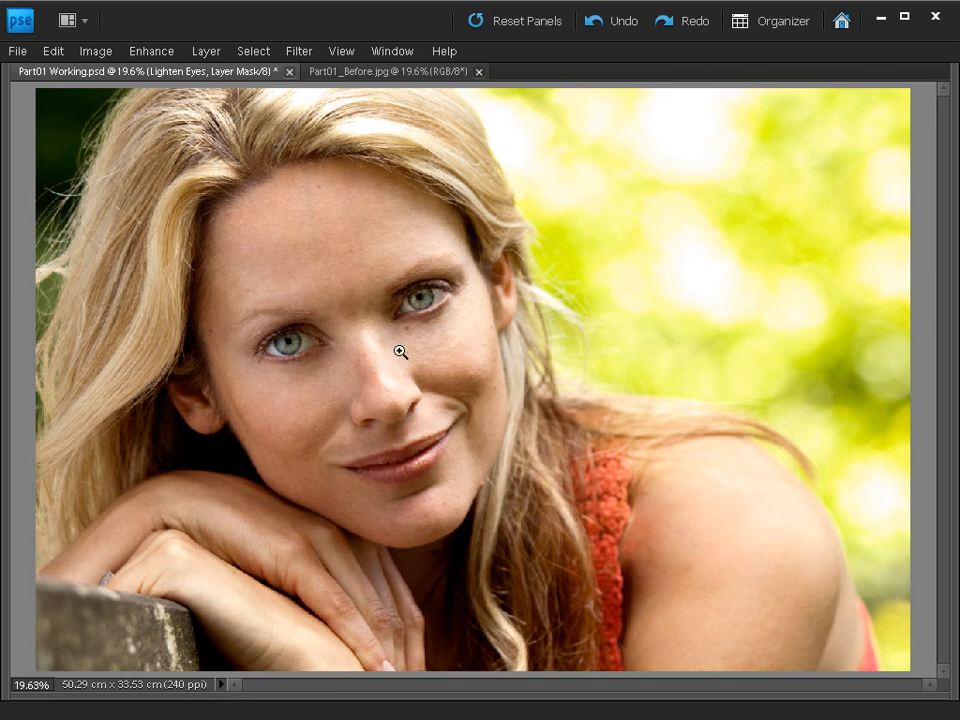
{"action": "key", "text": "v"}
{"action": "key", "text": "ctrl+Tab"}
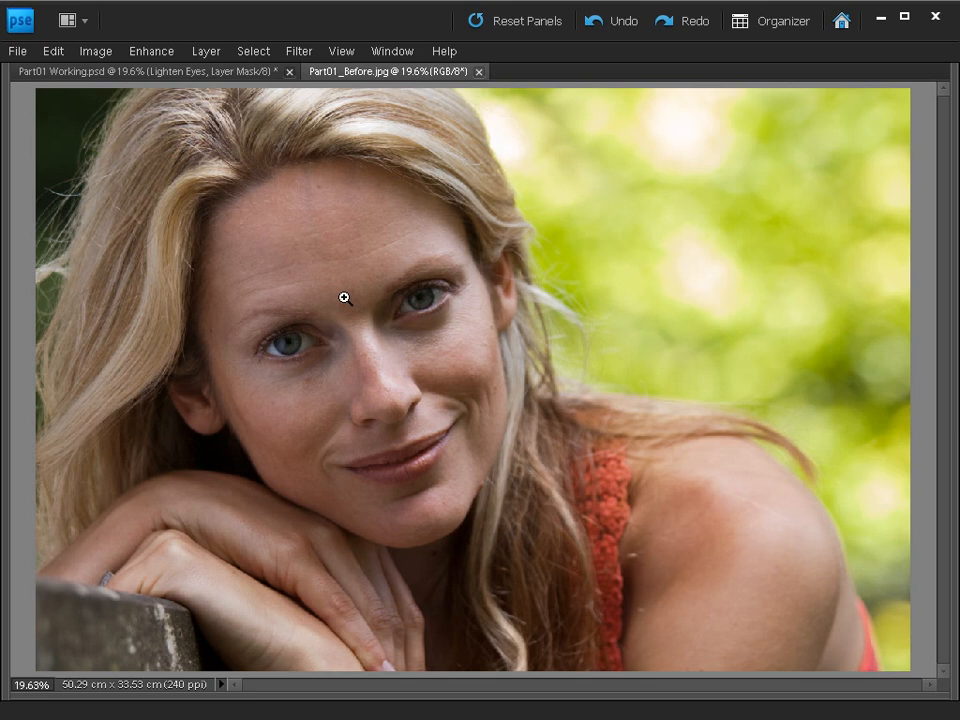
Show the floating layer list over the image and duplicate the Background layer of Part01_Before.jpg.
{"action": "left_click", "coordinate": [387, 56]}
{"action": "left_click", "coordinate": [392, 259]}
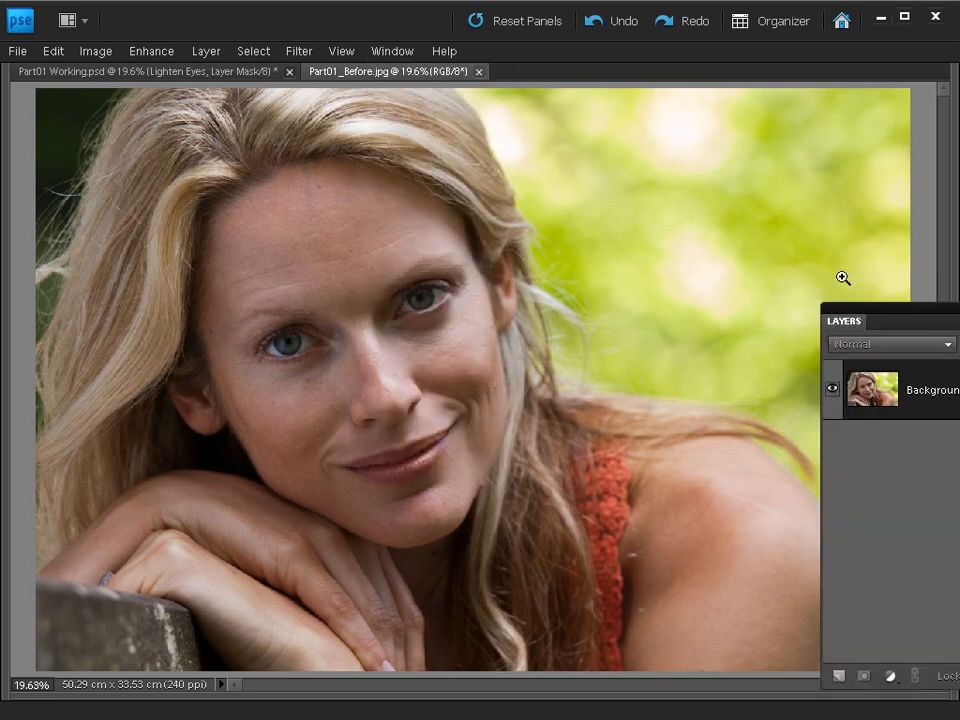
{"action": "left_click_drag", "start_coordinate": [885, 321], "coordinate": [710, 120]}
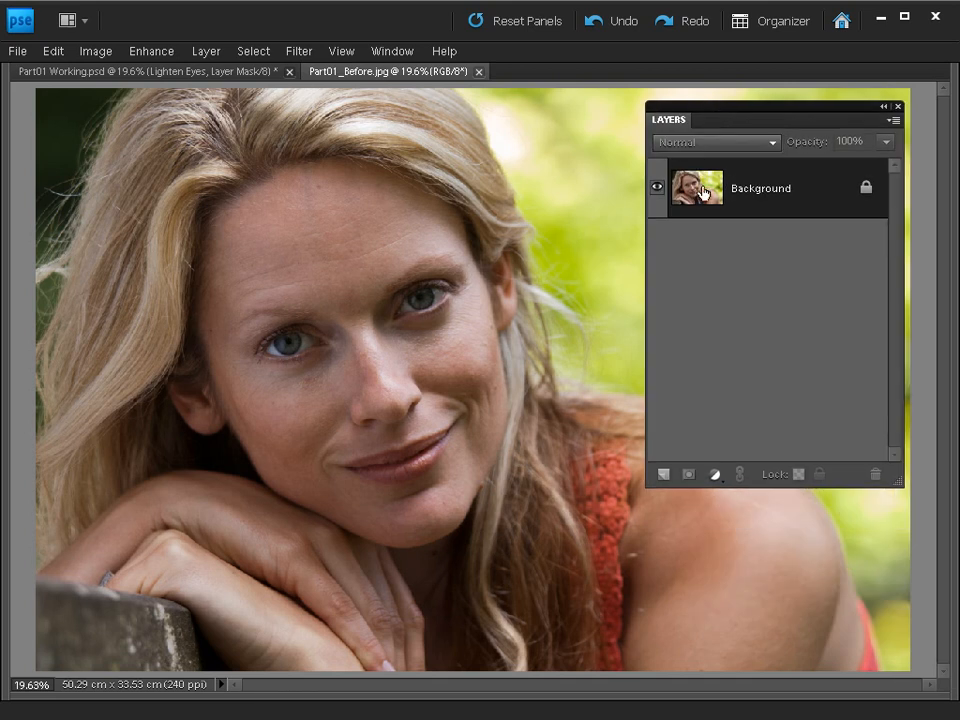
{"action": "left_click_drag", "start_coordinate": [698, 197], "coordinate": [661, 475]}
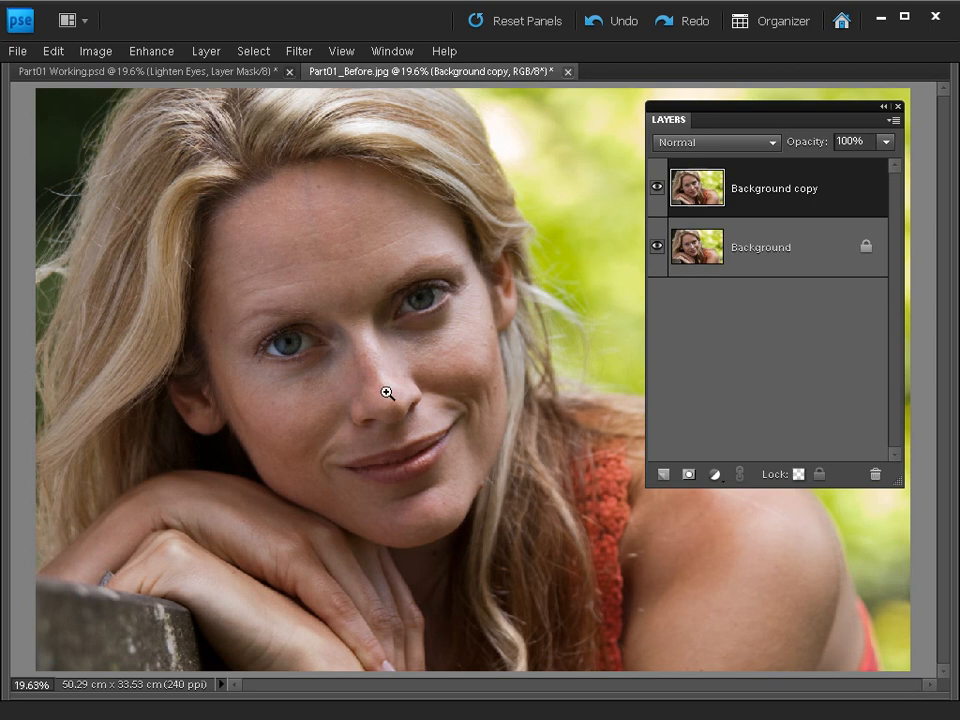
Apply the Increase Midtones style of Adjust Color Curves to the duplicated layer and compare it with the original by toggling its visibility.
{"action": "left_click", "coordinate": [144, 51]}
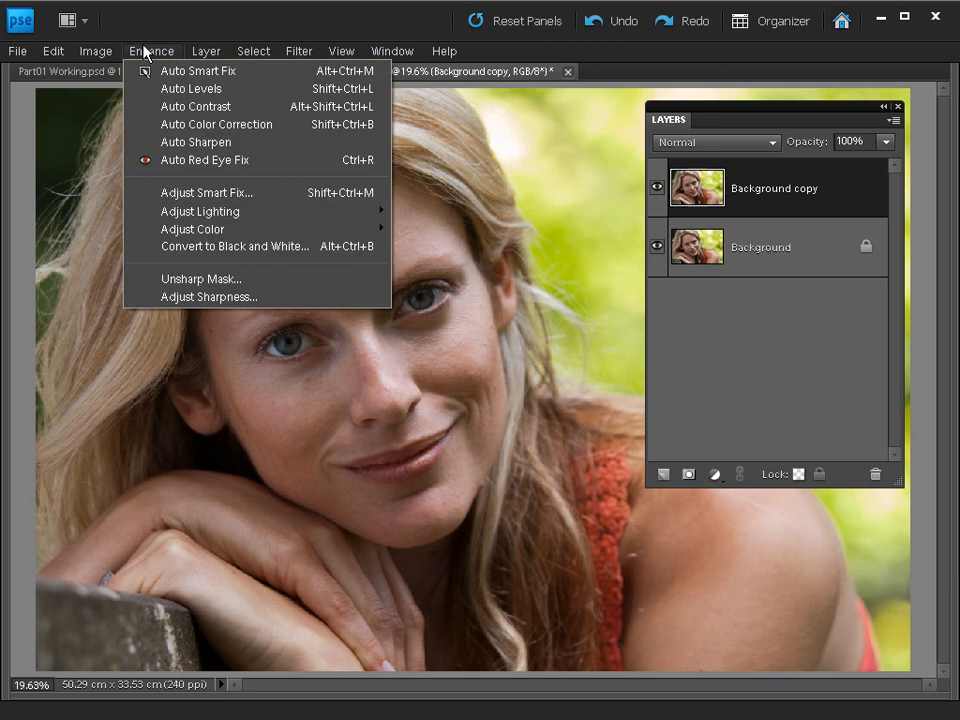
{"action": "mouse_move", "coordinate": [171, 229]}
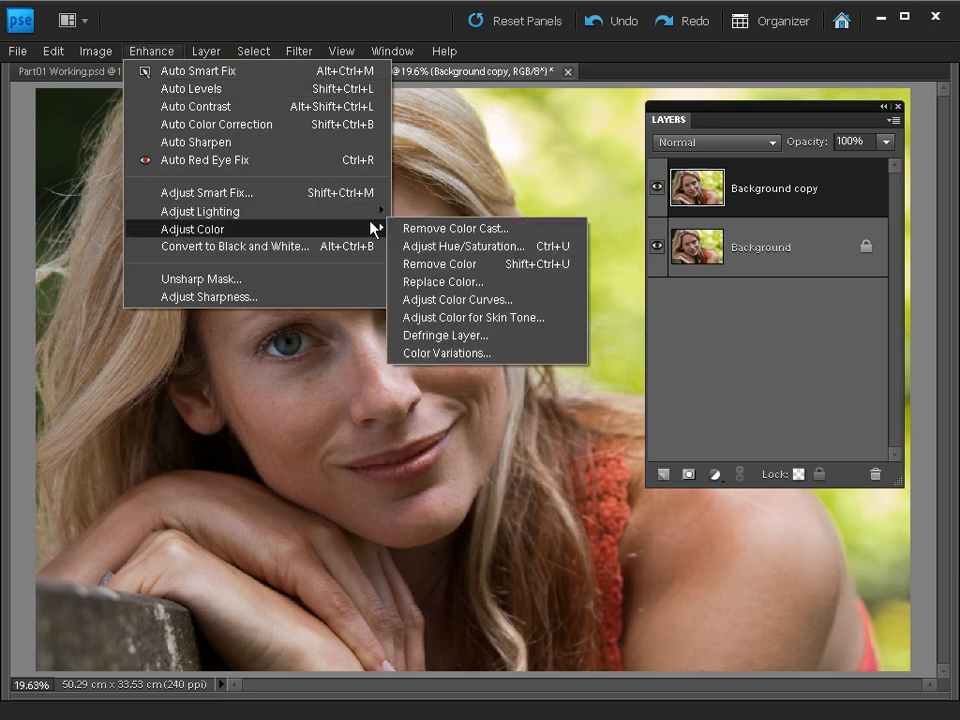
{"action": "left_click", "coordinate": [490, 299]}
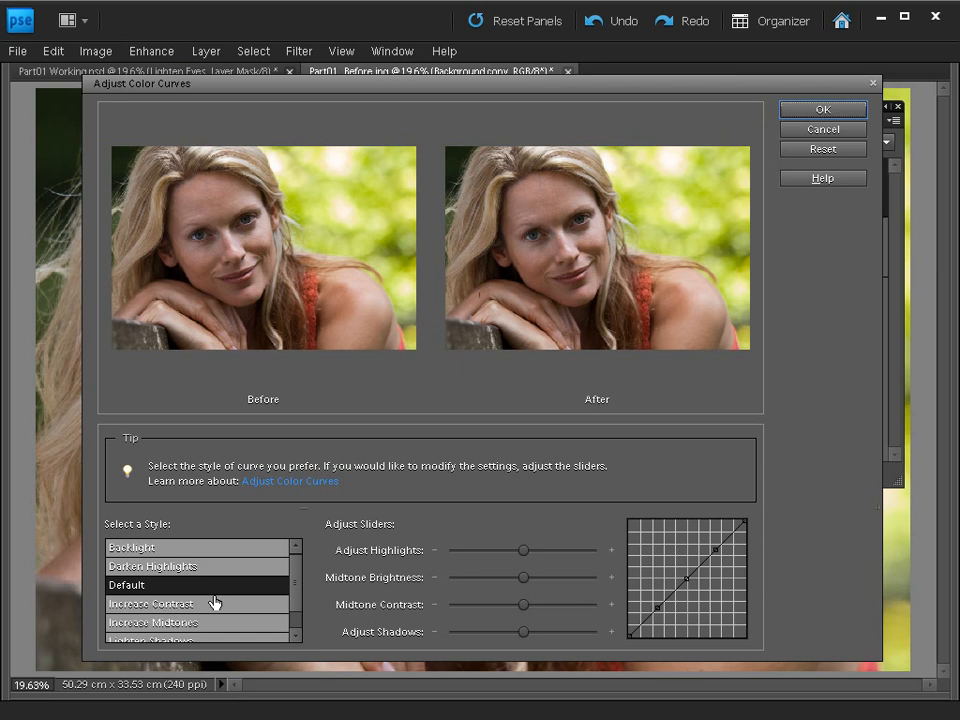
{"action": "left_click", "coordinate": [296, 637]}
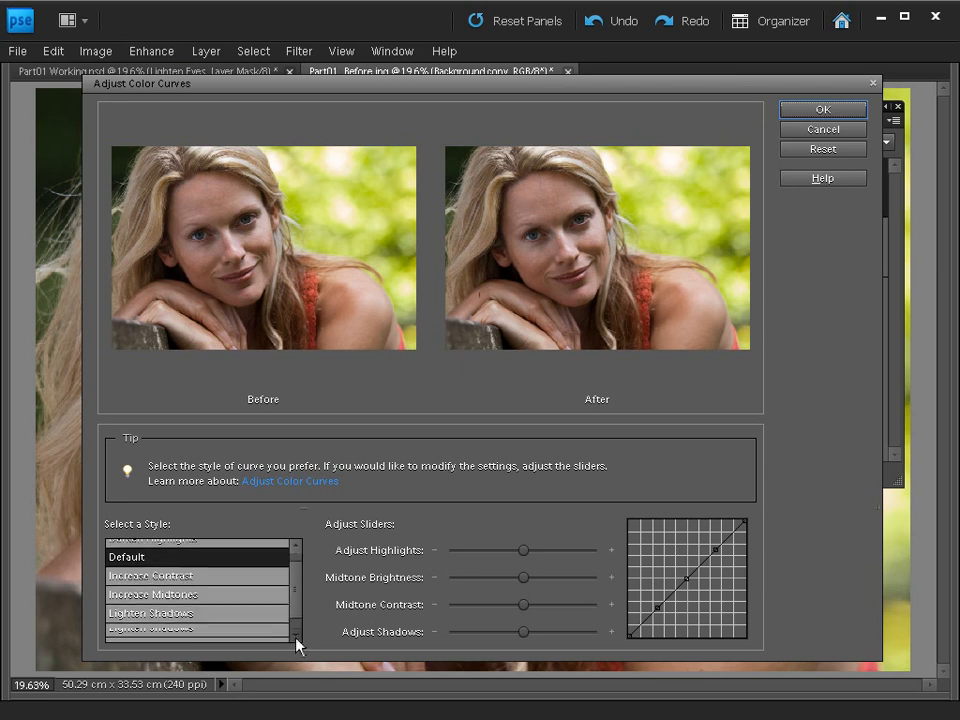
{"action": "left_click", "coordinate": [185, 600]}
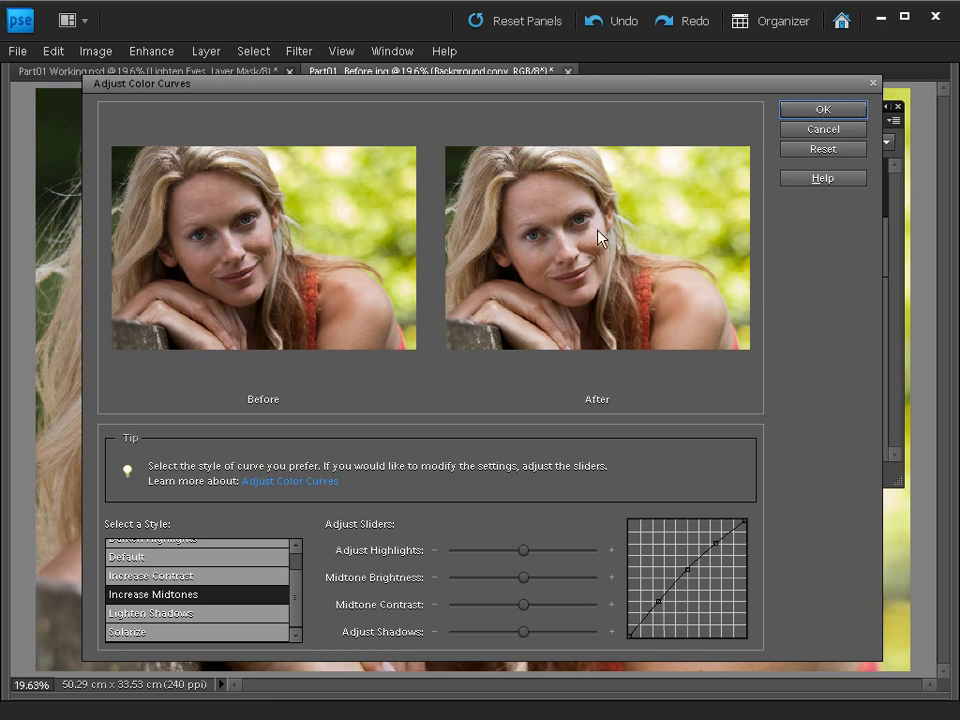
{"action": "left_click", "coordinate": [821, 108]}
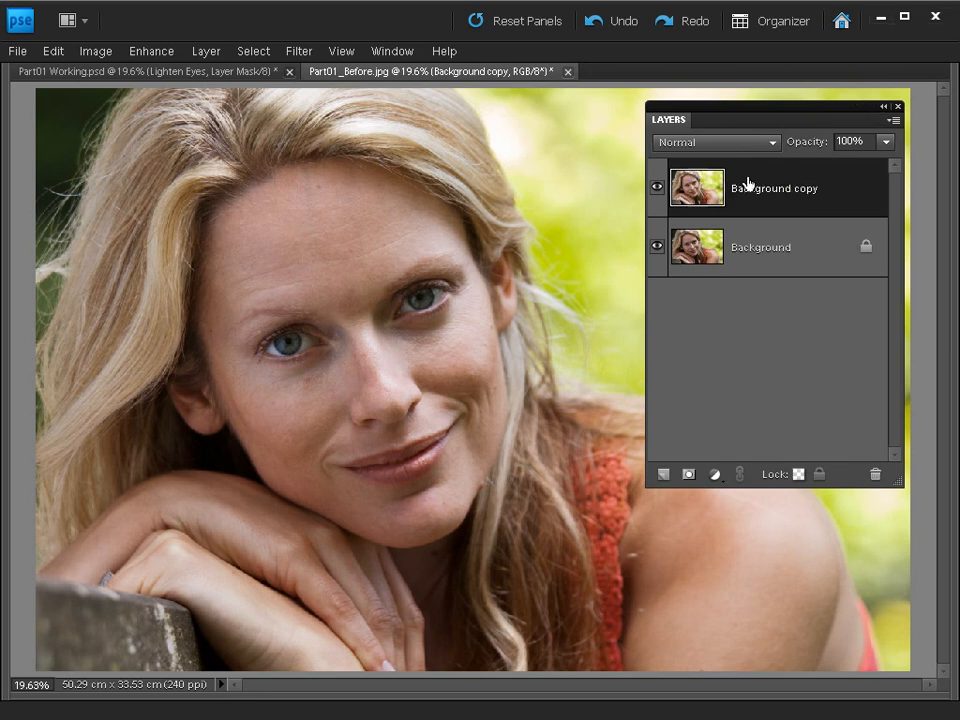
{"action": "left_click", "coordinate": [657, 189]}
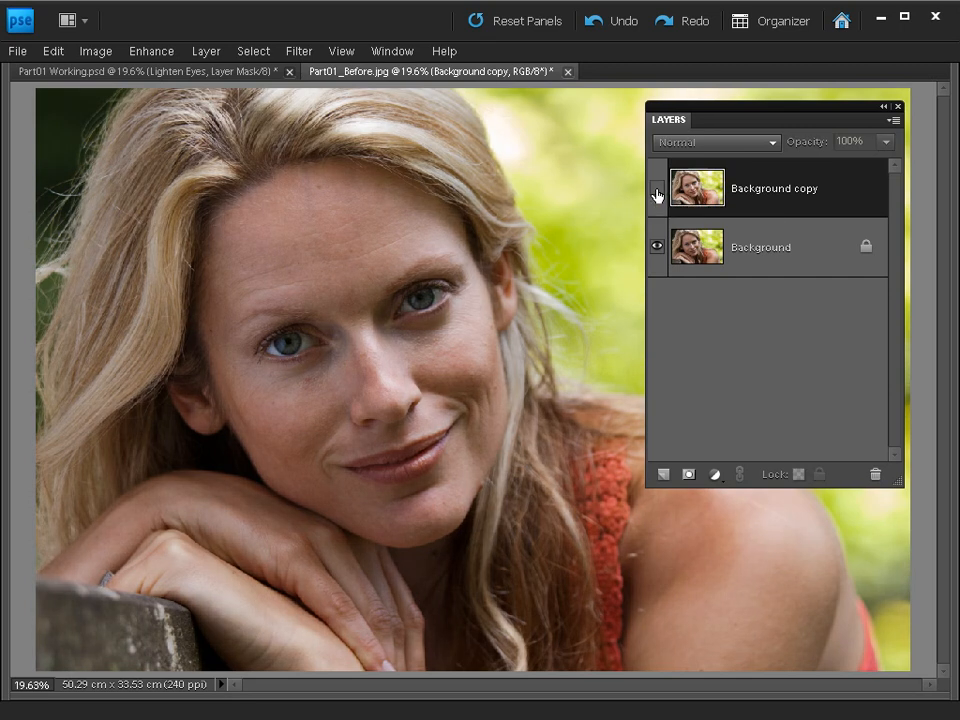
{"action": "left_click", "coordinate": [657, 189]}
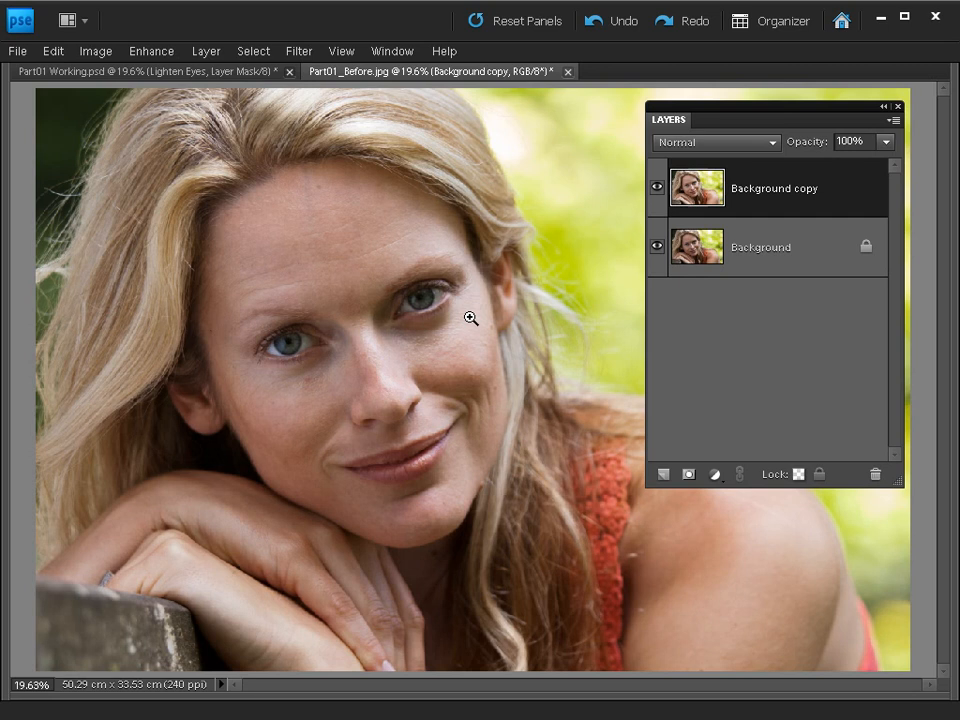
Add a Levels adjustment layer above the duplicated layer and dock its settings beneath a shortened layer list, clear of the face.
{"action": "left_click", "coordinate": [714, 476]}
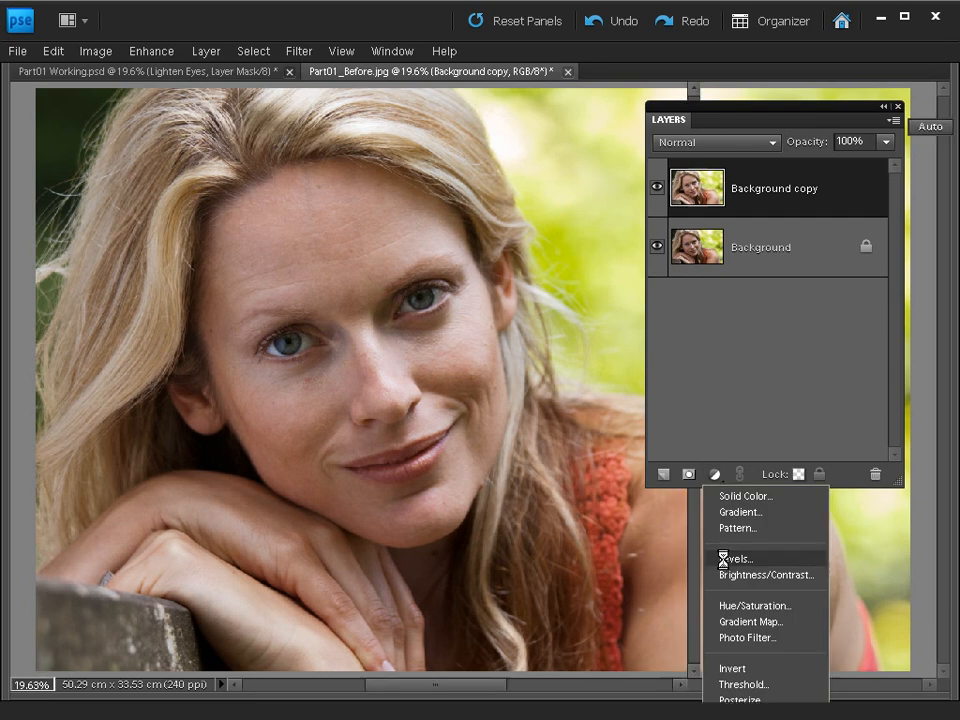
{"action": "left_click", "coordinate": [724, 558]}
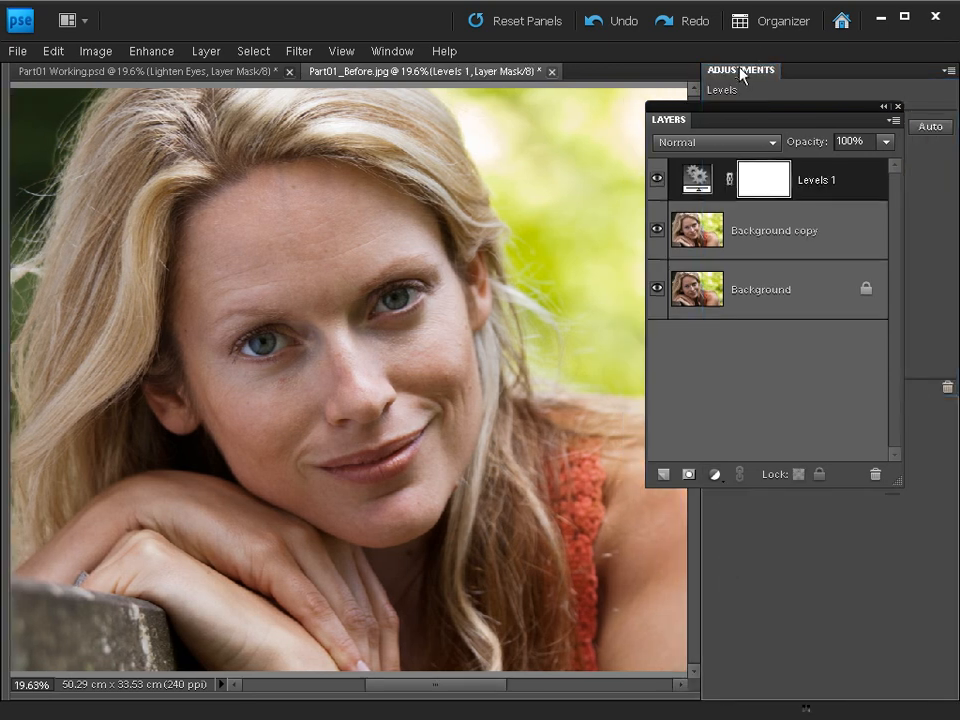
{"action": "left_click_drag", "start_coordinate": [742, 75], "coordinate": [333, 176]}
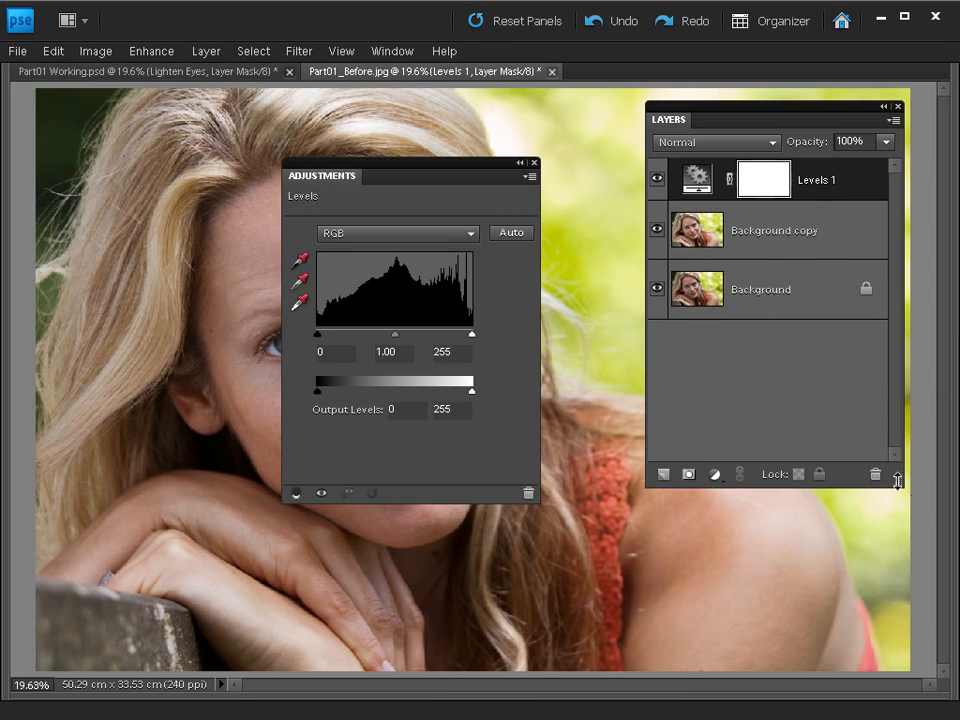
{"action": "left_click_drag", "start_coordinate": [898, 478], "coordinate": [896, 360]}
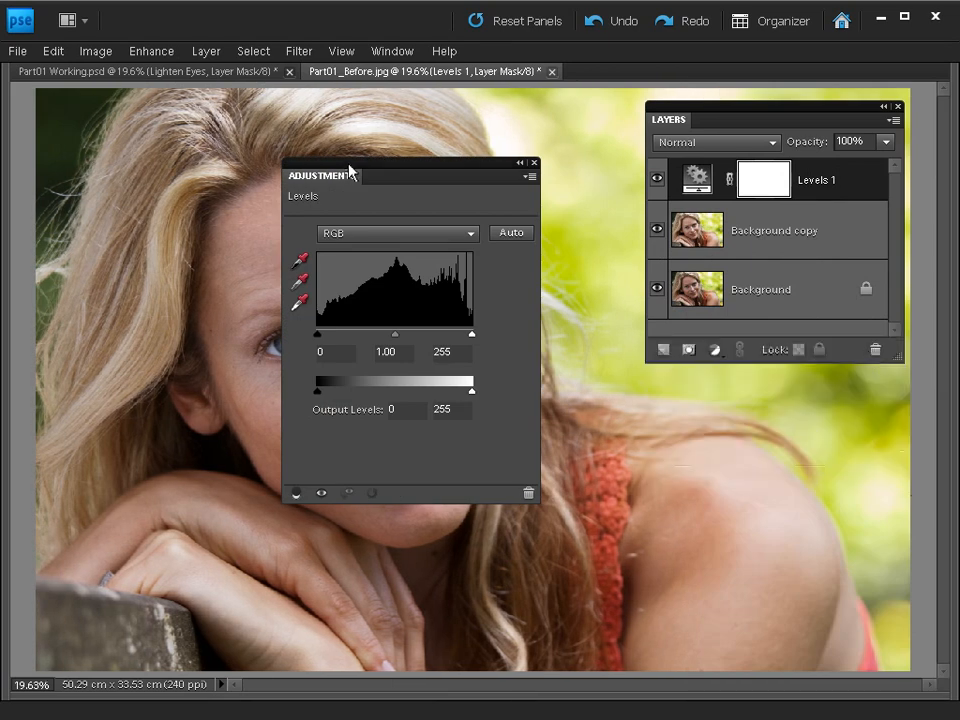
{"action": "left_click_drag", "start_coordinate": [347, 168], "coordinate": [716, 372]}
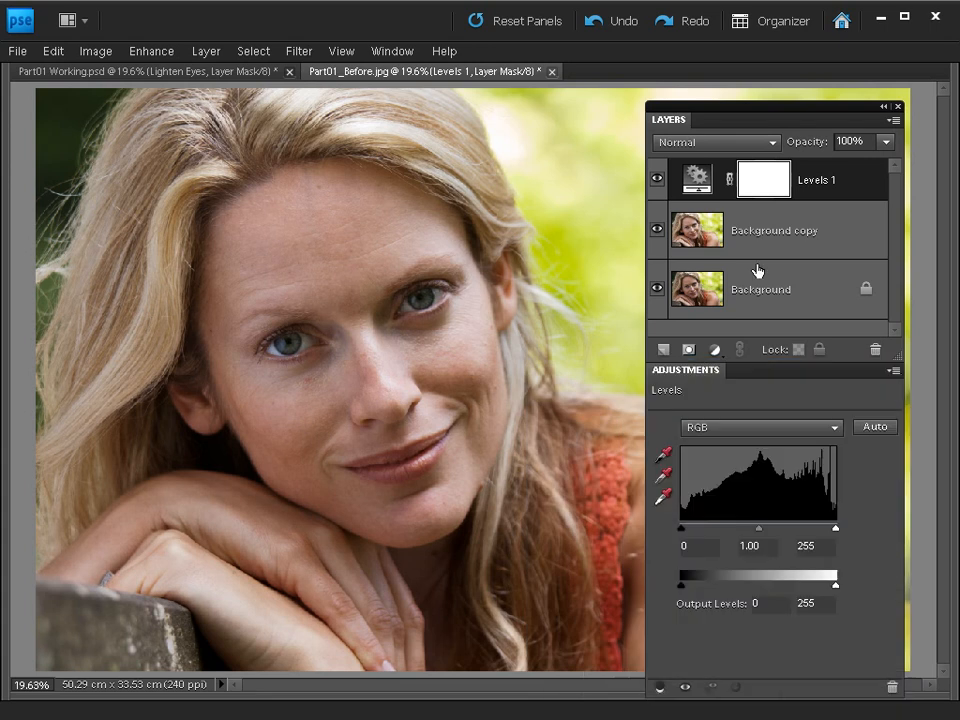
{"action": "left_click_drag", "start_coordinate": [750, 110], "coordinate": [725, 68]}
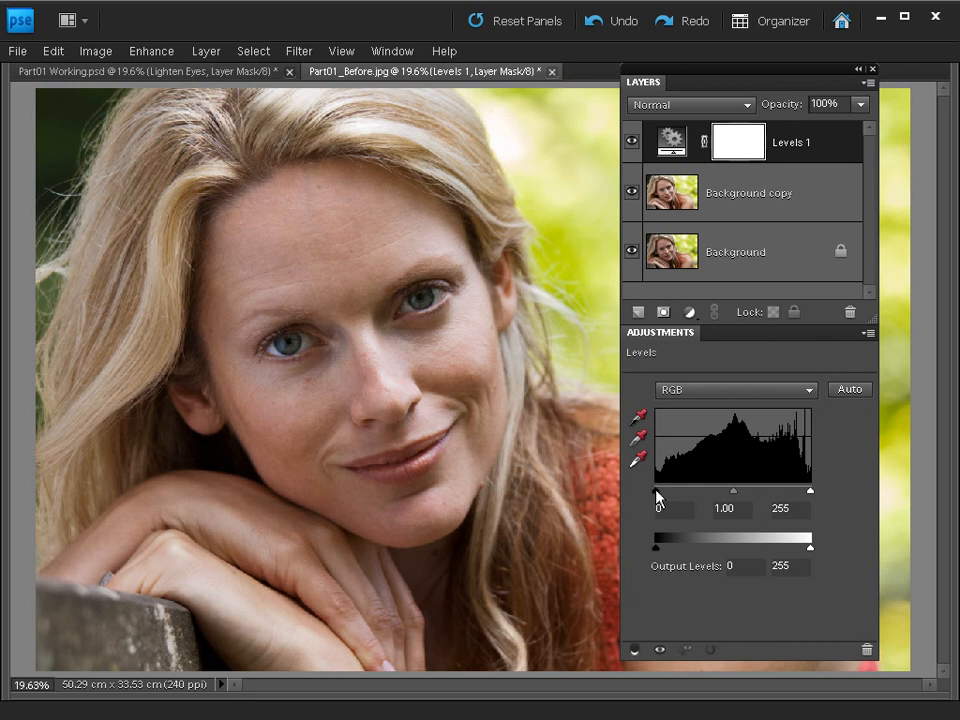
Set the Levels shadow input to 25 and highlight input to 227, toggling the adjustment layer's visibility to compare.
{"action": "left_click_drag", "start_coordinate": [657, 492], "coordinate": [673, 496]}
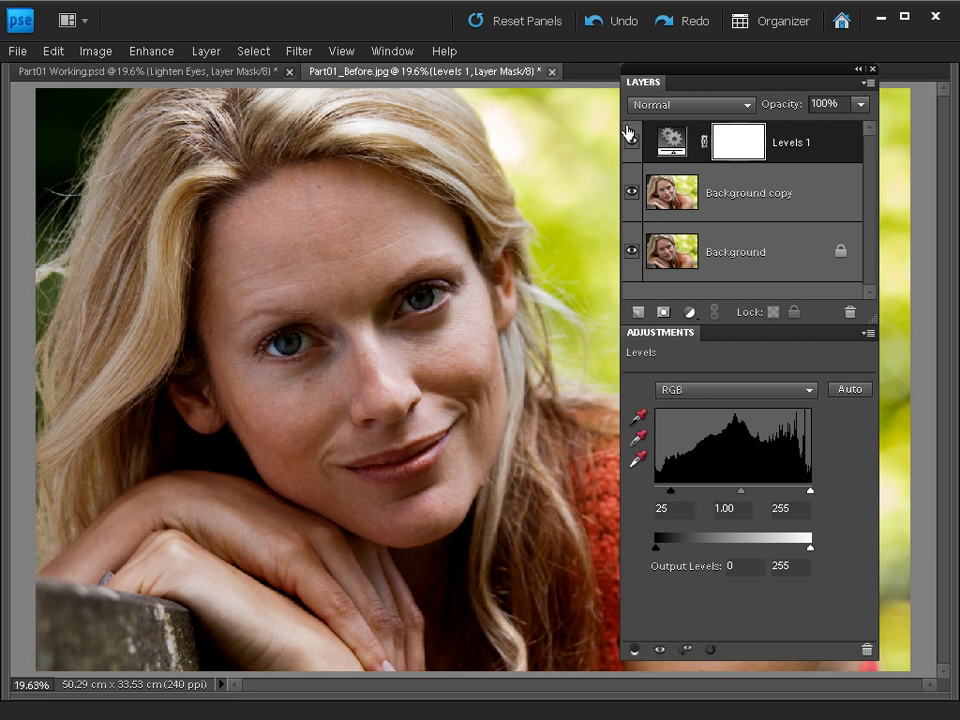
{"action": "left_click", "coordinate": [631, 143]}
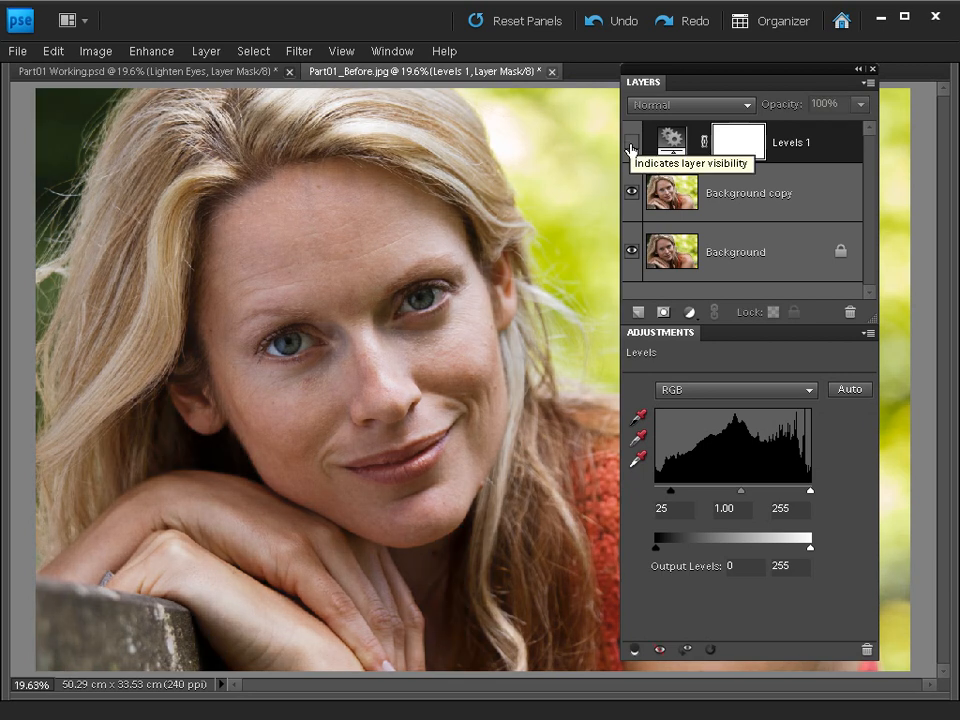
{"action": "left_click", "coordinate": [631, 145]}
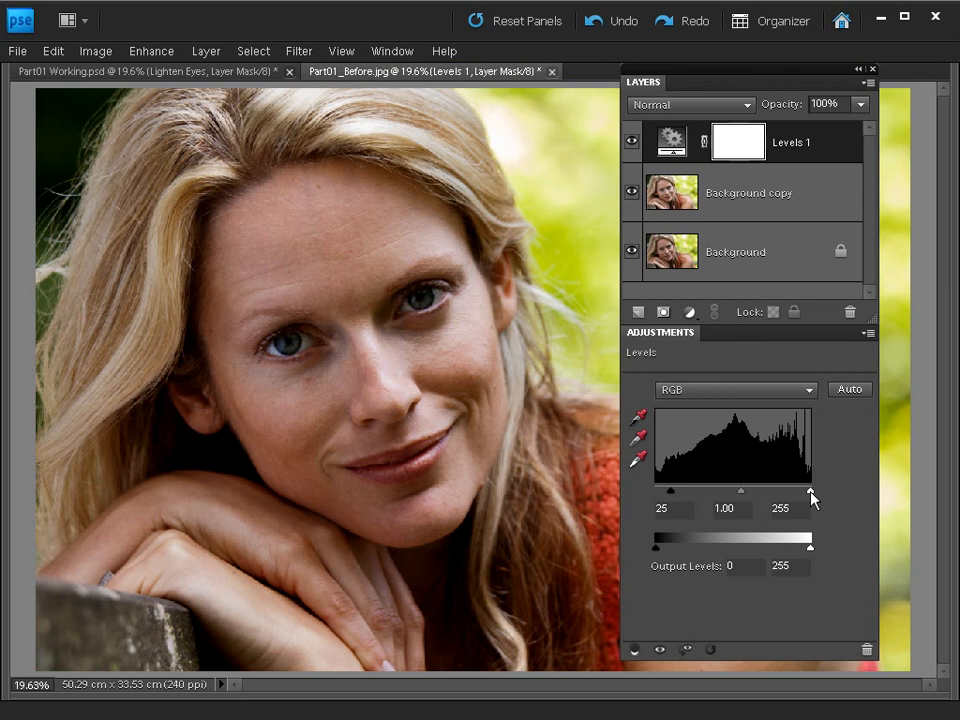
{"action": "left_click_drag", "start_coordinate": [810, 493], "coordinate": [794, 493]}
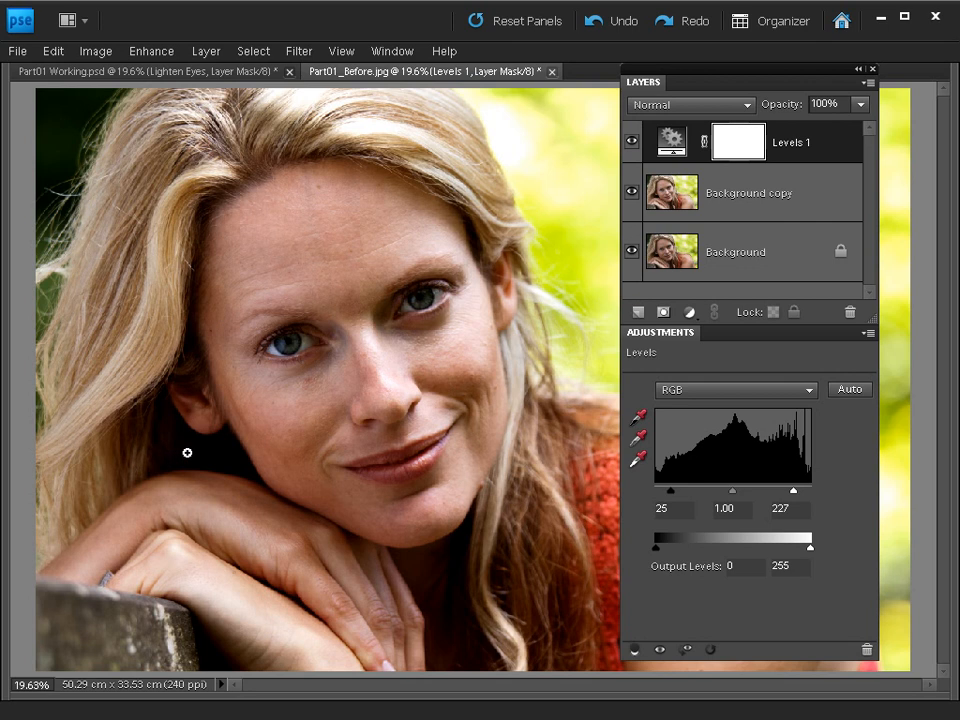
{"action": "left_click", "coordinate": [632, 143]}
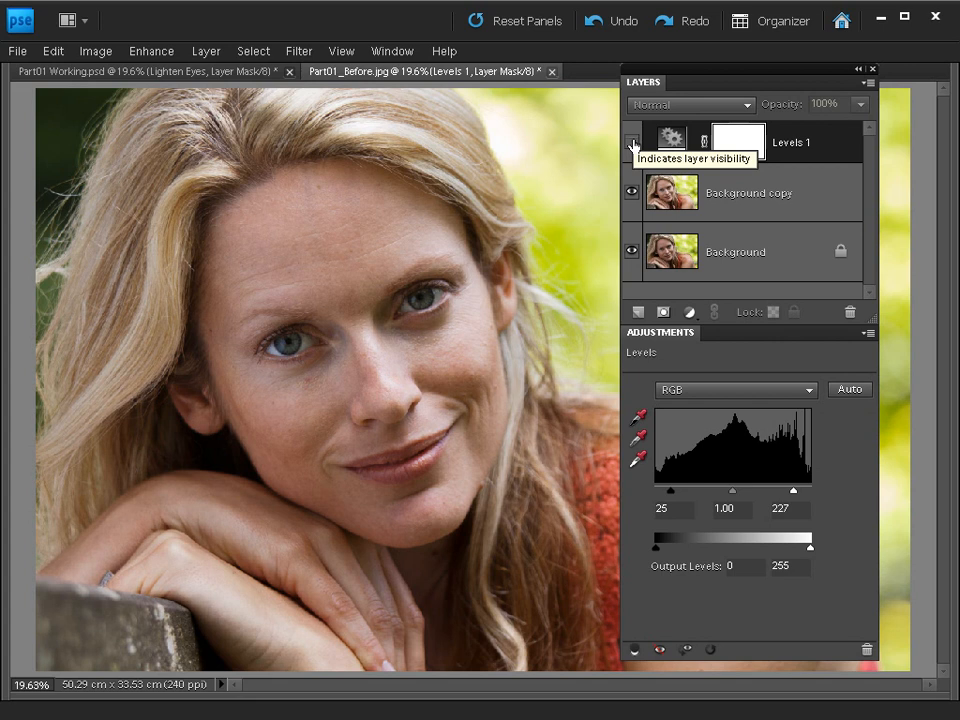
{"action": "left_click", "coordinate": [632, 144]}
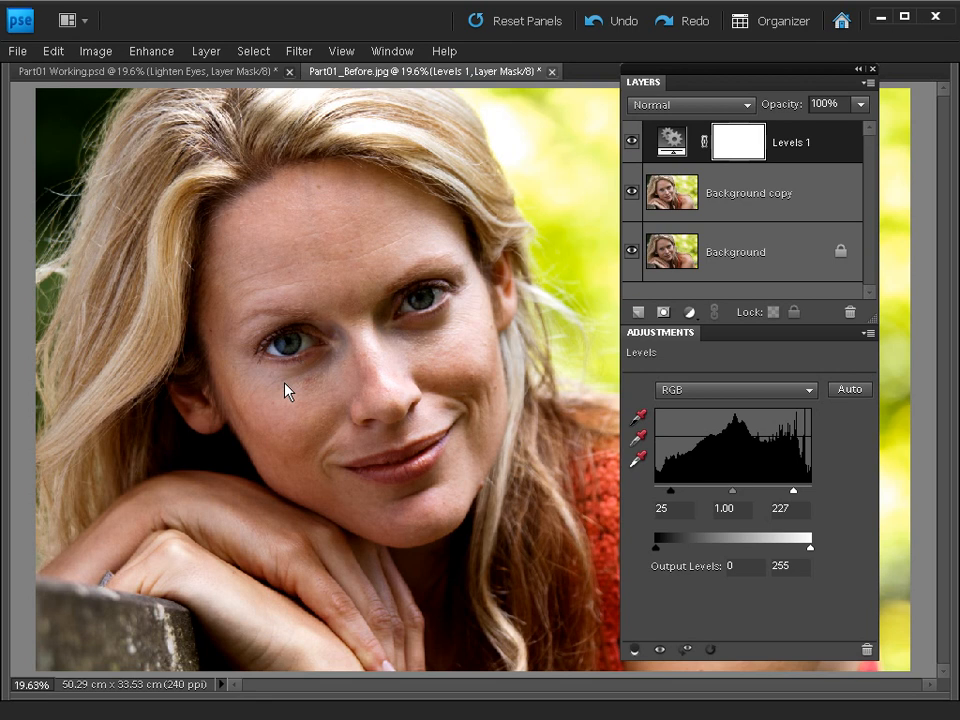
Add a Photo Filter adjustment layer with the Deep Yellow filter and toggle its visibility to compare the warming effect.
{"action": "left_click", "coordinate": [688, 313]}
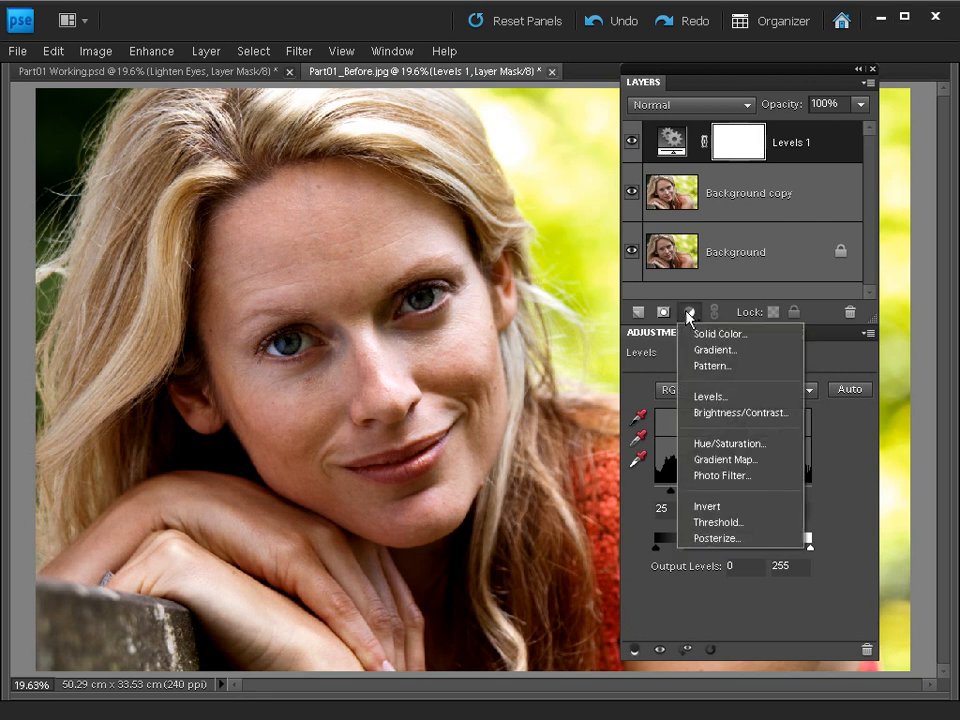
{"action": "left_click", "coordinate": [699, 476]}
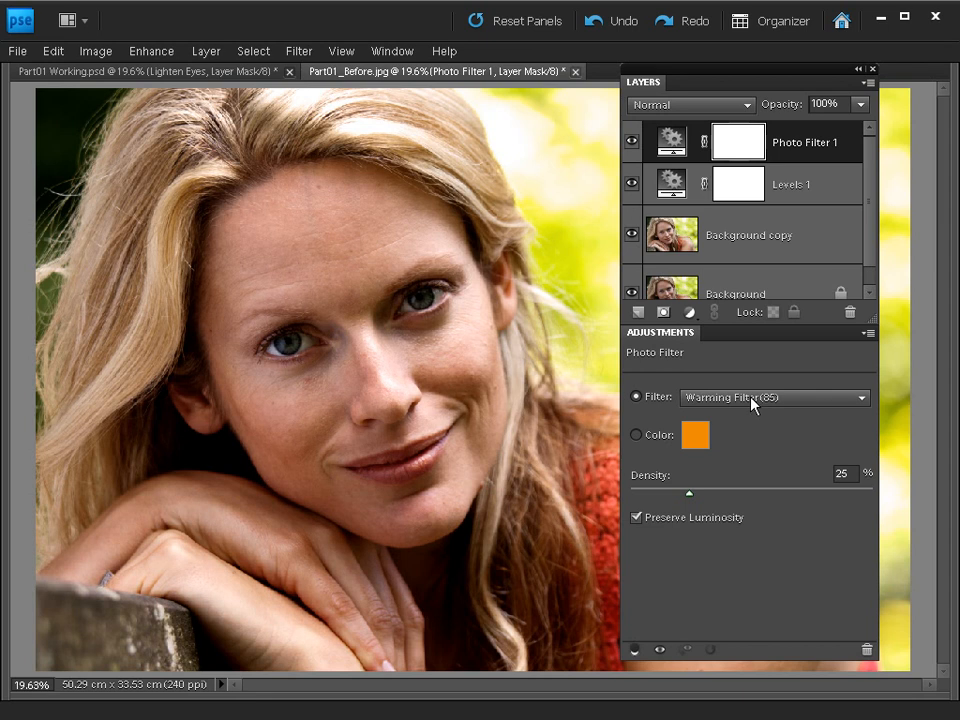
{"action": "left_click", "coordinate": [716, 398]}
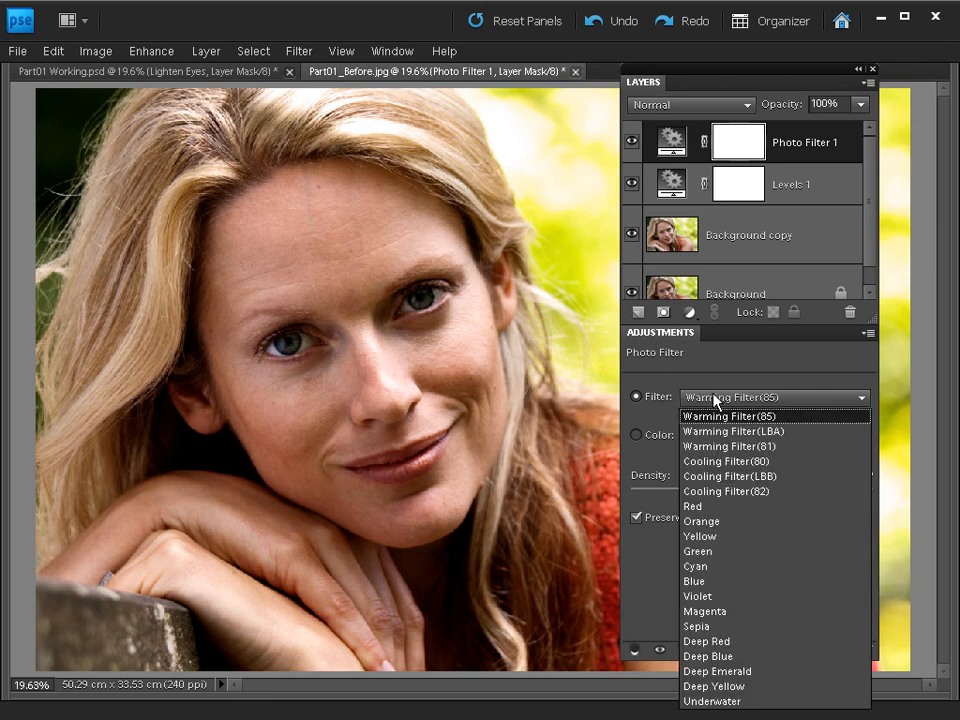
{"action": "left_click", "coordinate": [715, 397]}
{"action": "left_click_drag", "start_coordinate": [692, 69], "coordinate": [685, 22]}
{"action": "left_click", "coordinate": [694, 352]}
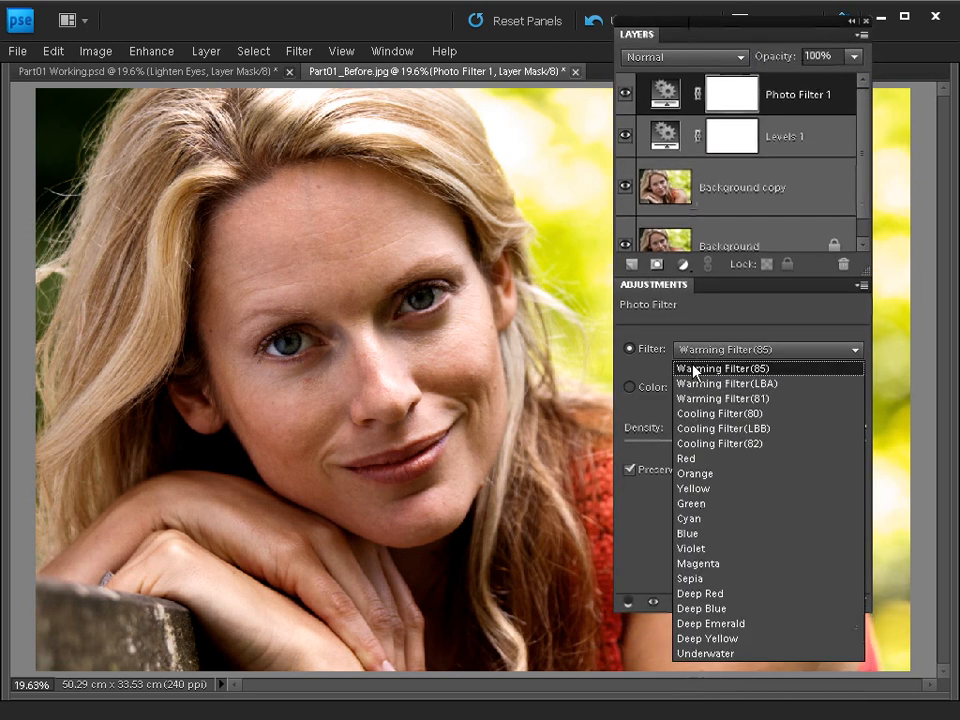
{"action": "left_click", "coordinate": [752, 639]}
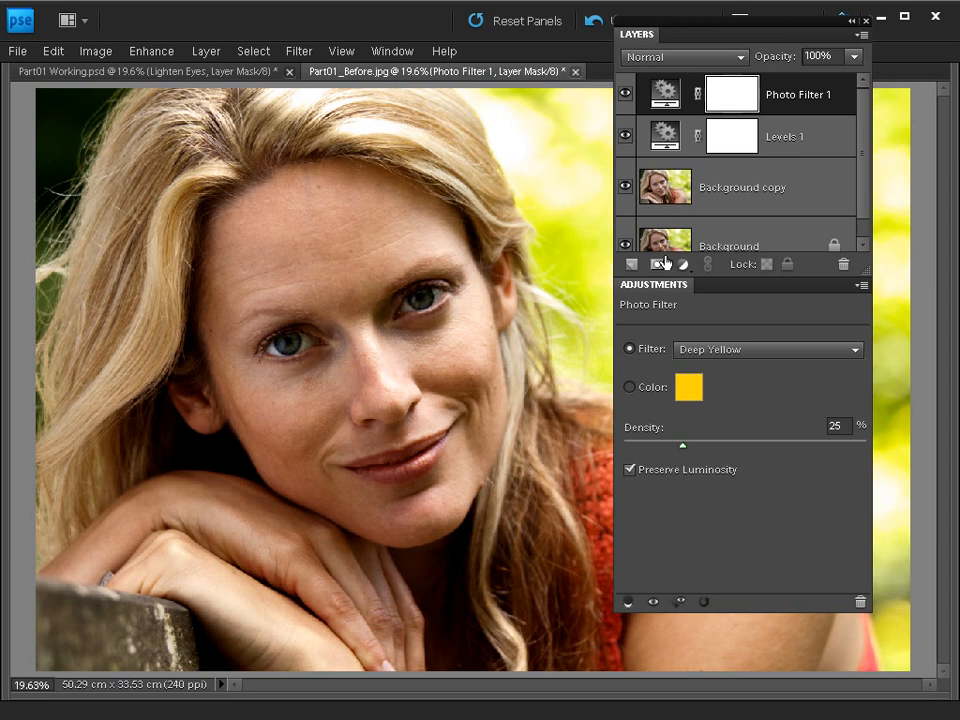
{"action": "left_click", "coordinate": [624, 94]}
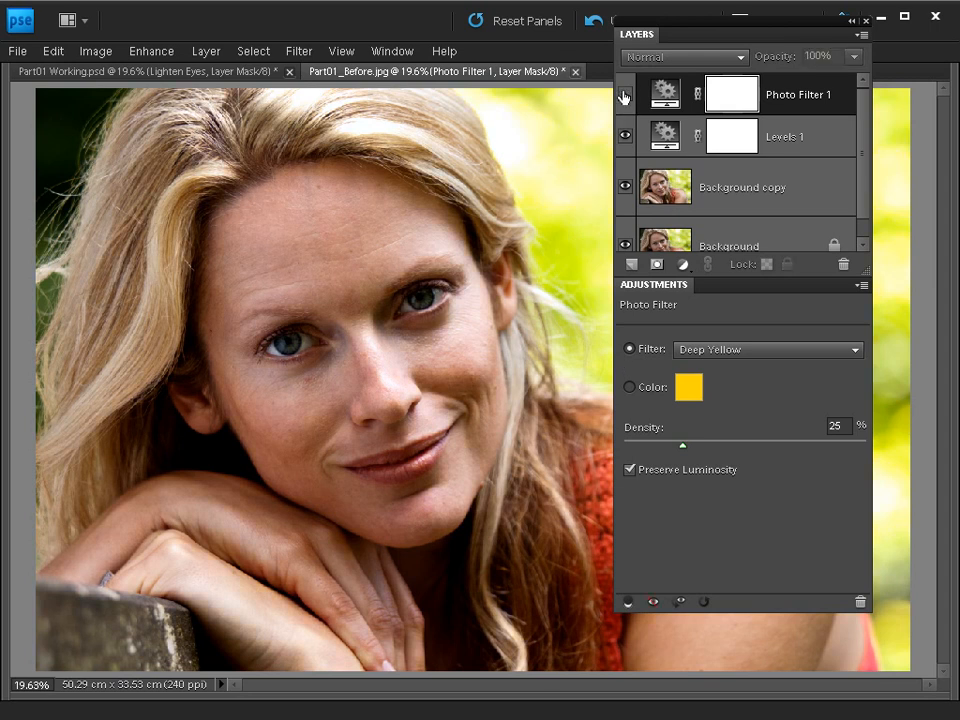
{"action": "left_click", "coordinate": [624, 94]}
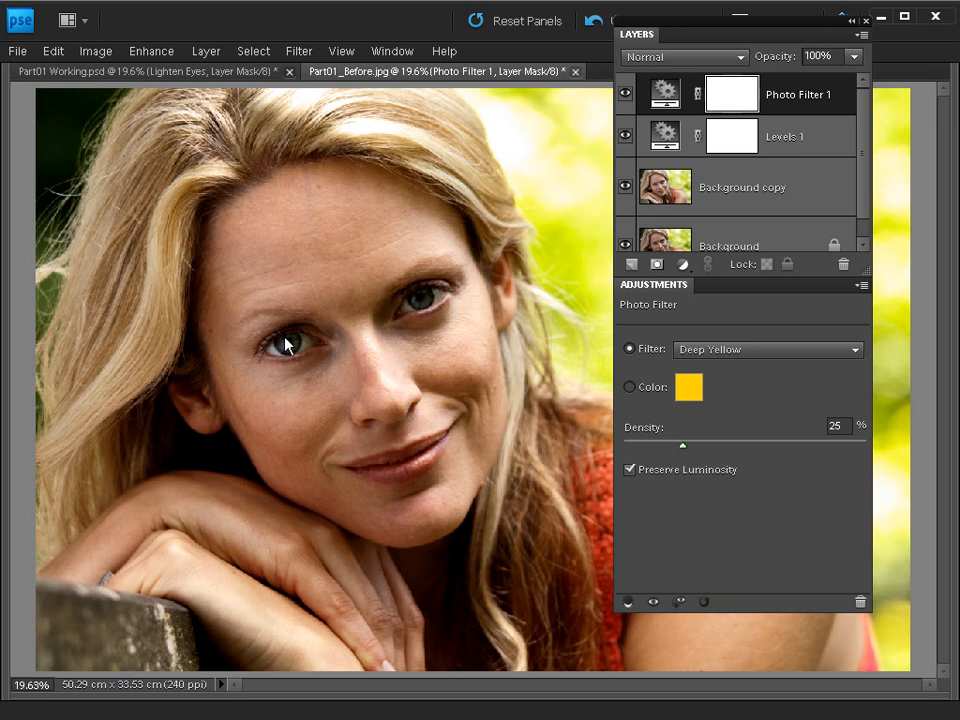
Add a second Levels adjustment layer above the photo filter and set its midtone input to 1.76.
{"action": "left_click", "coordinate": [684, 264]}
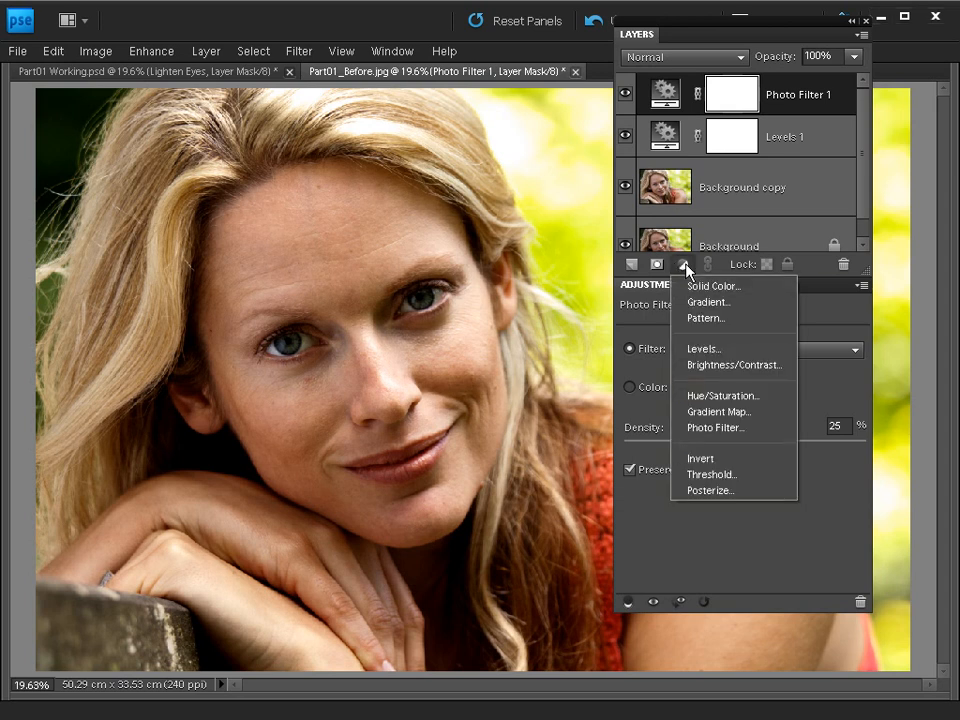
{"action": "left_click", "coordinate": [690, 348]}
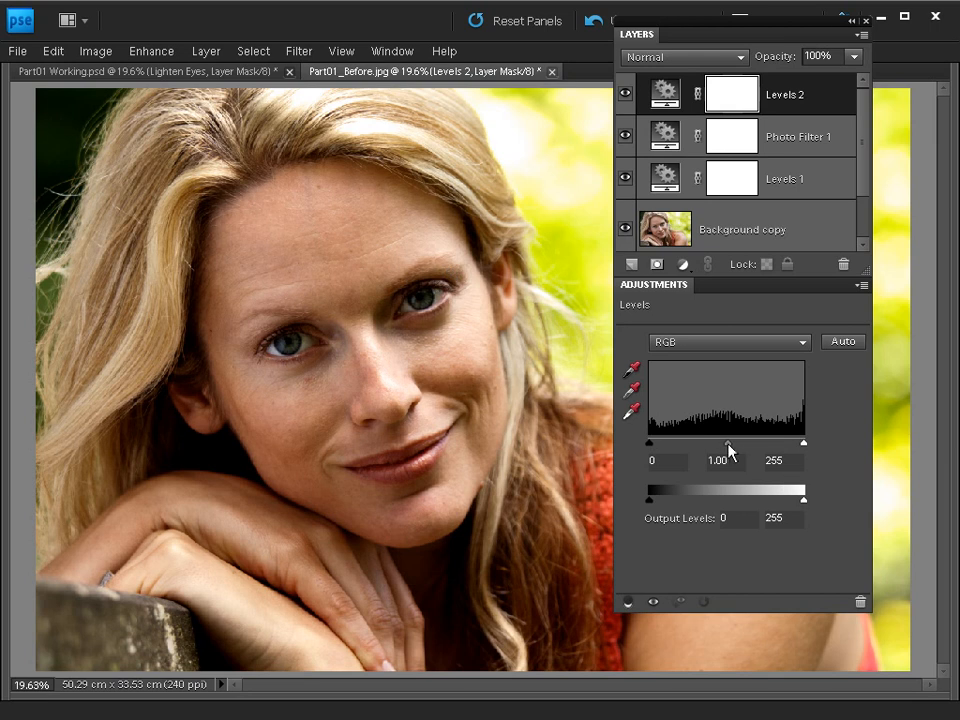
{"action": "left_click_drag", "start_coordinate": [728, 445], "coordinate": [697, 445]}
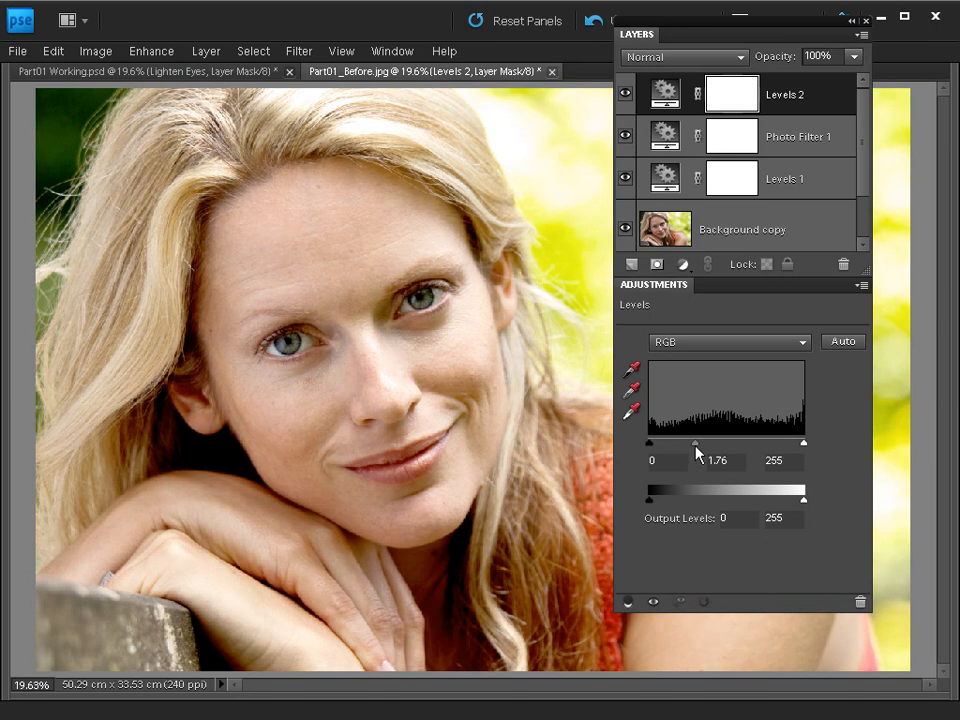
Set the second Levels layer's midtone input to 1.92 and invert its layer mask to black.
{"action": "left_click_drag", "start_coordinate": [694, 445], "coordinate": [691, 445]}
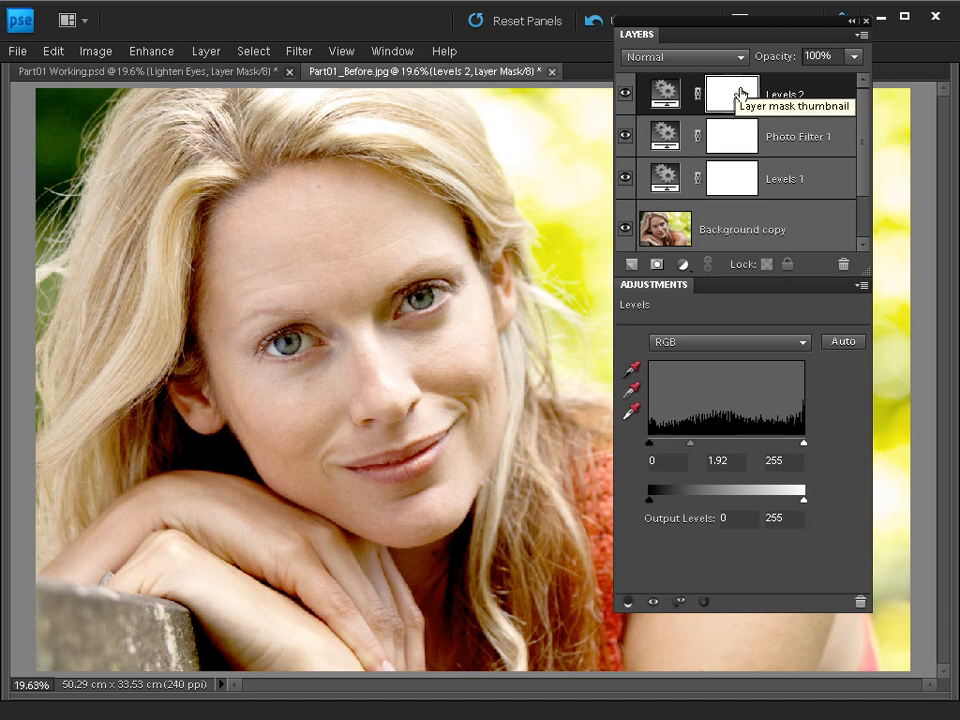
{"action": "left_click", "coordinate": [741, 94]}
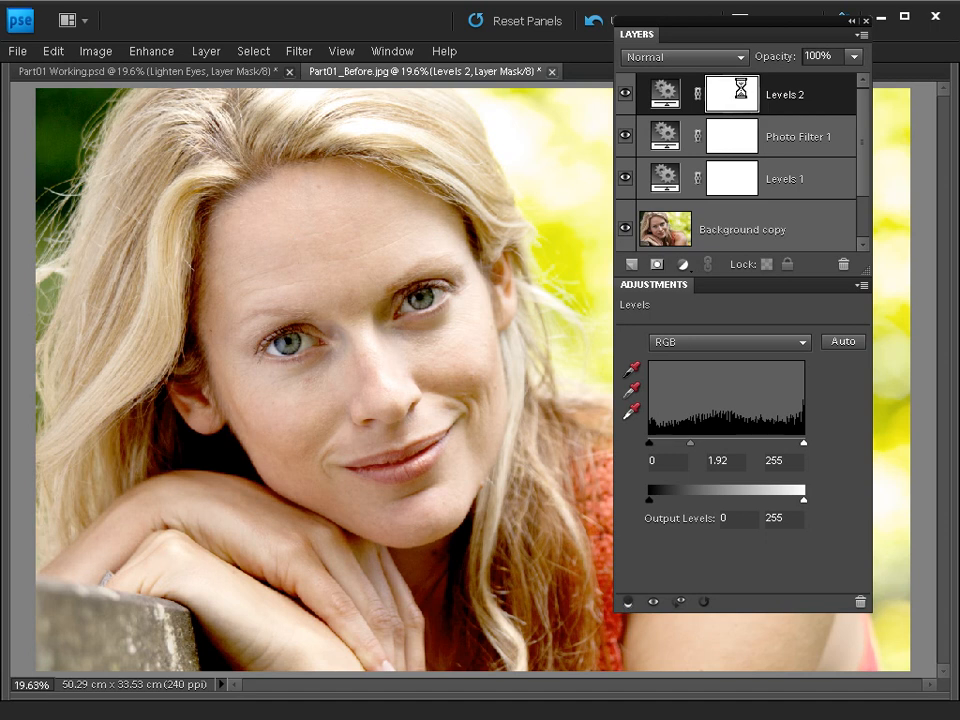
{"action": "key", "text": "ctrl+i"}
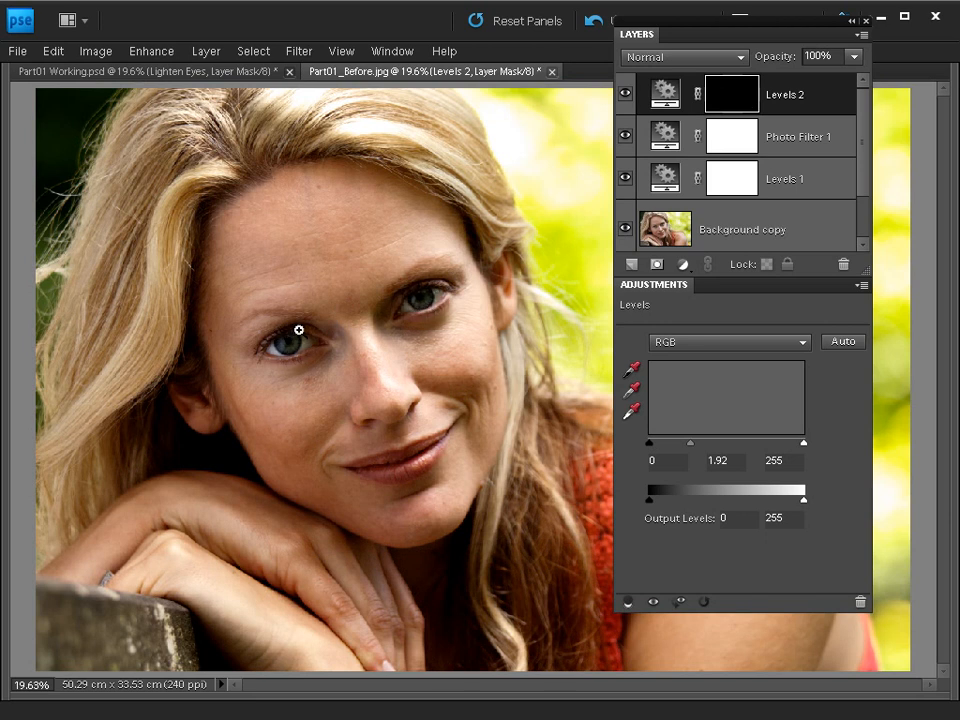
Show the hidden toolbox and tool options, and hide the panel bin to keep the portrait area large.
{"action": "key", "text": "Tab"}
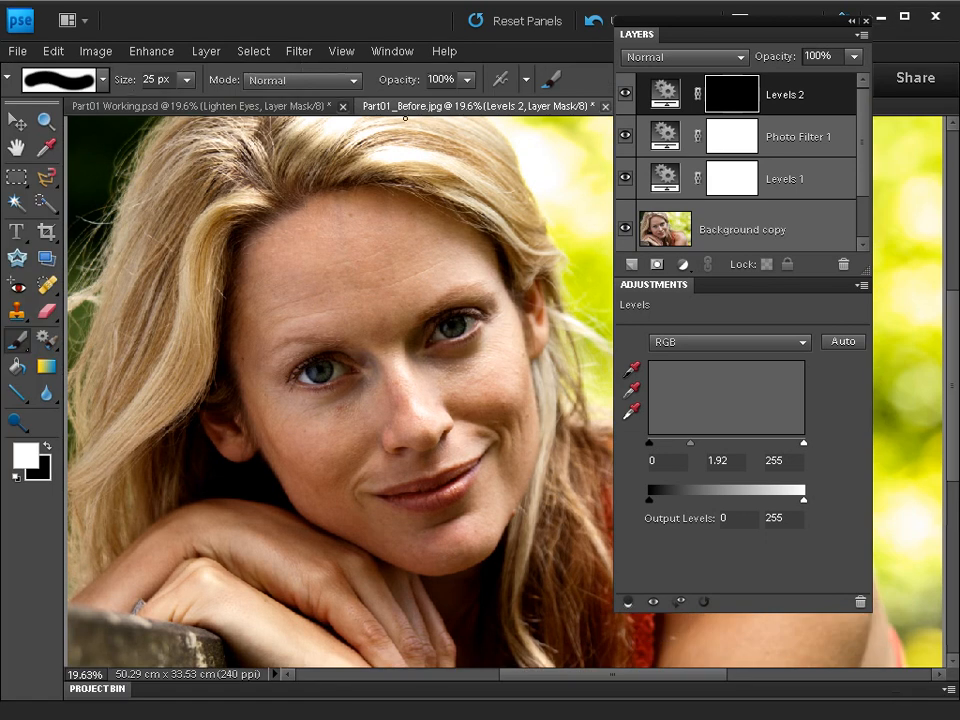
{"action": "key", "text": "Tab"}
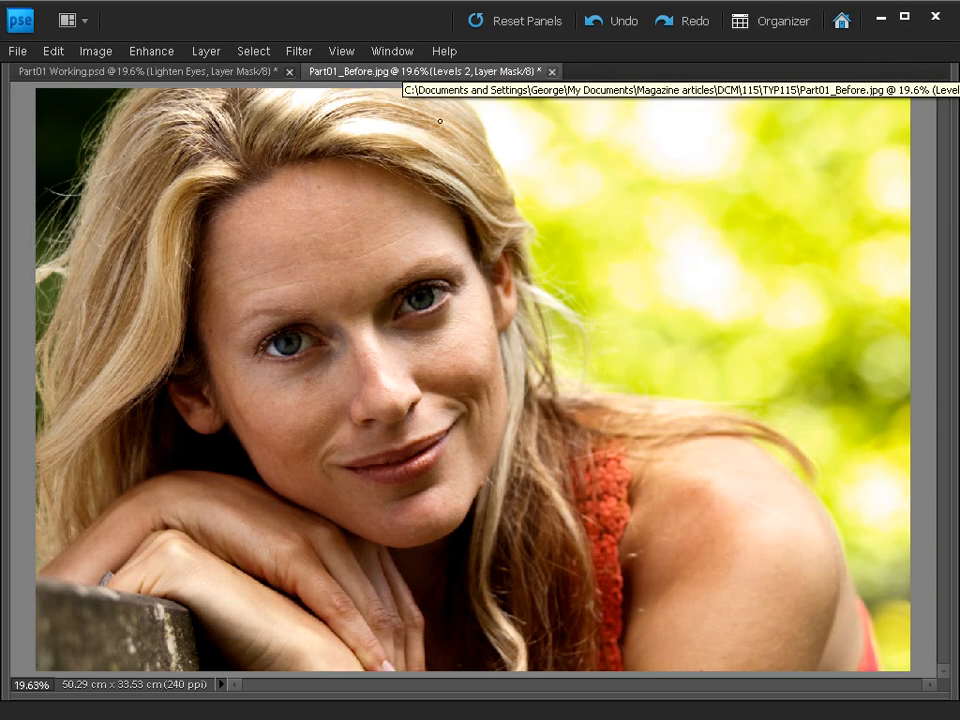
{"action": "key", "text": "Tab"}
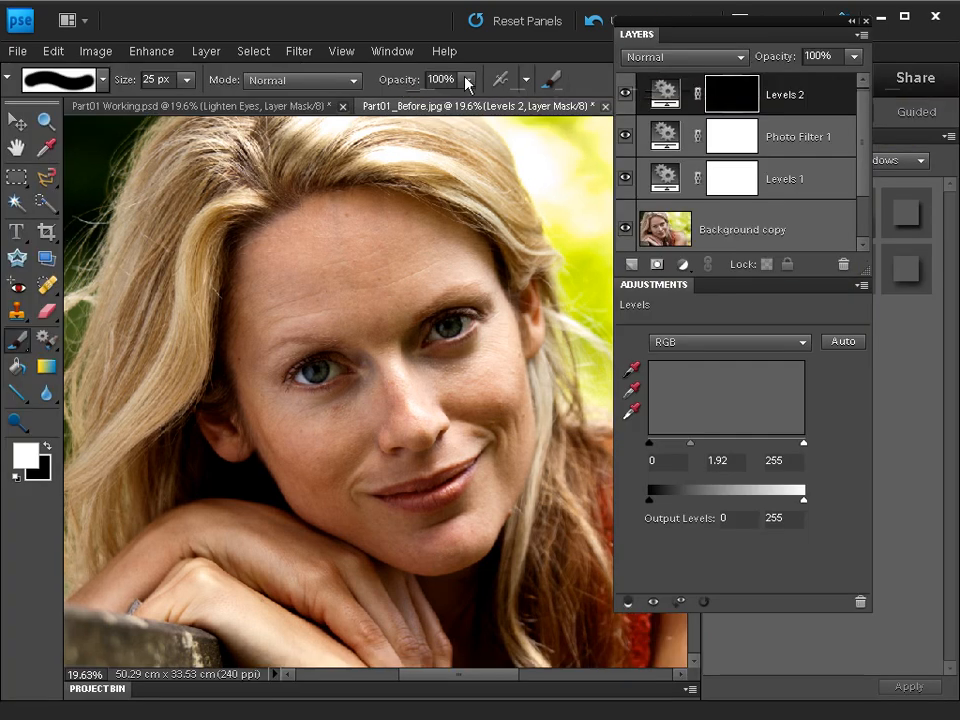
{"action": "left_click", "coordinate": [392, 51]}
{"action": "left_click", "coordinate": [405, 329]}
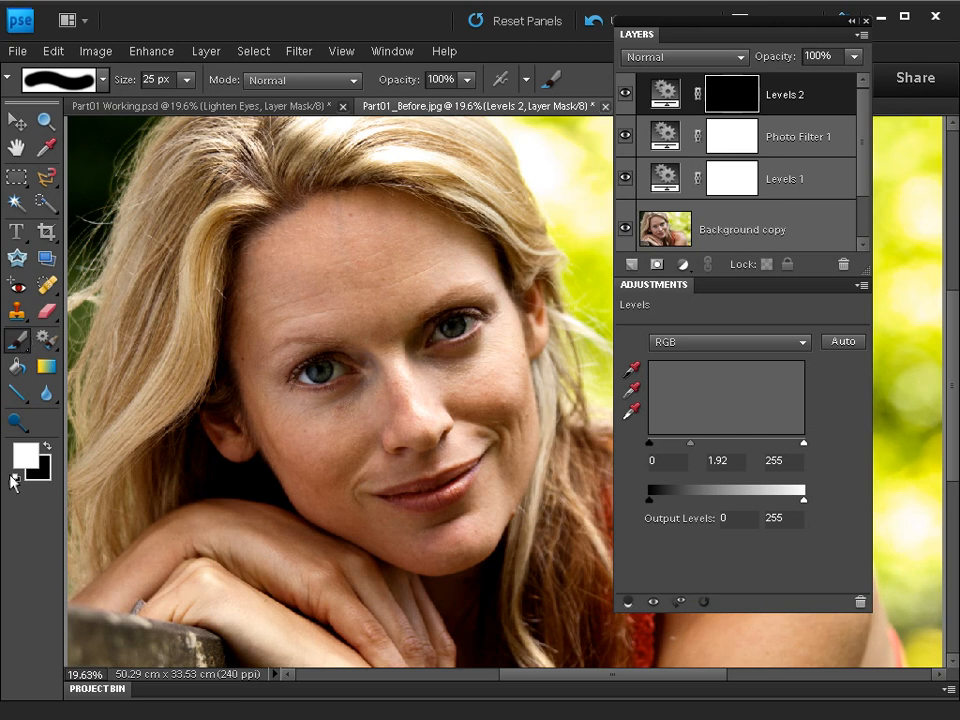
Keep white as the foreground colour and choose the Soft Round 100 pixels brush.
{"action": "left_click", "coordinate": [47, 447]}
{"action": "left_click", "coordinate": [47, 447]}
{"action": "left_click", "coordinate": [60, 79]}
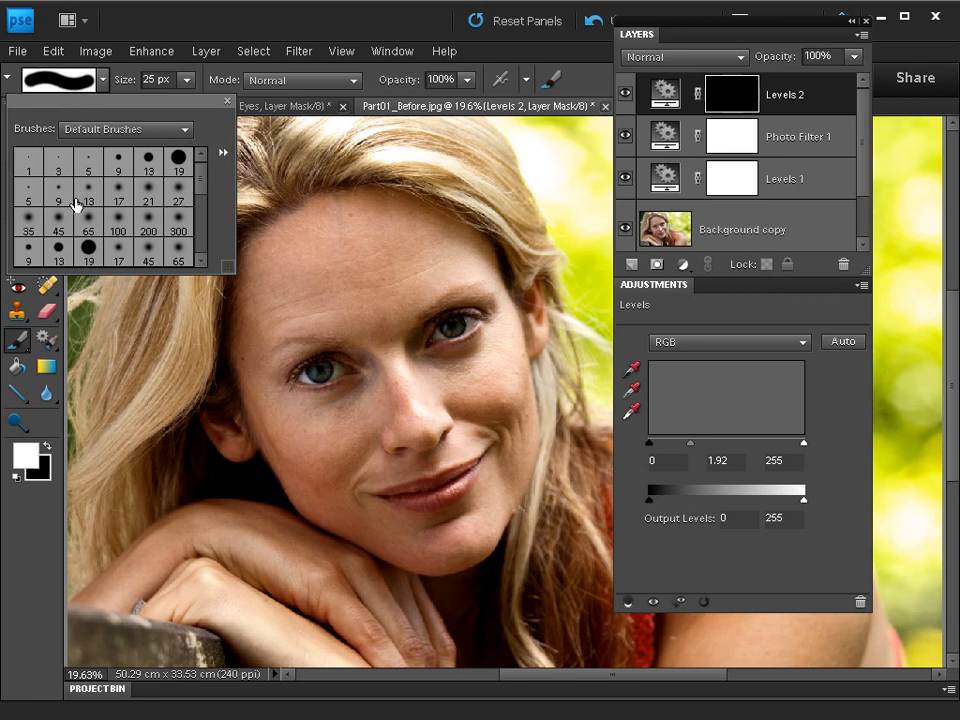
{"action": "left_click", "coordinate": [30, 216]}
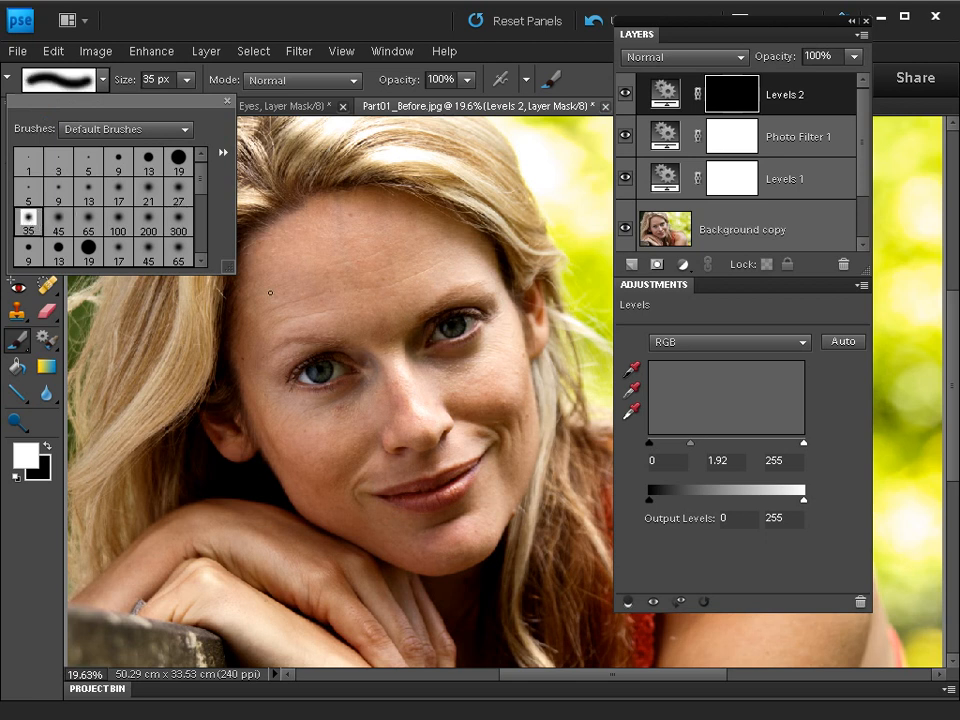
{"action": "left_click", "coordinate": [118, 218]}
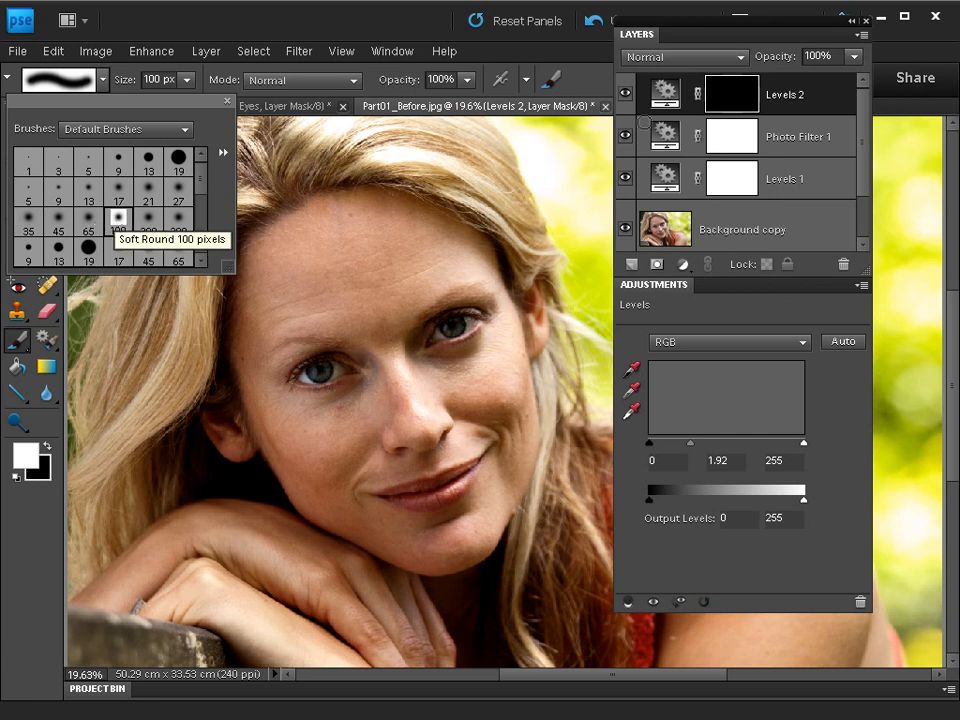
Paint white over both irises on the second Levels layer's mask, toggling the layer's visibility to compare the lightened eyes.
{"action": "left_click", "coordinate": [732, 97]}
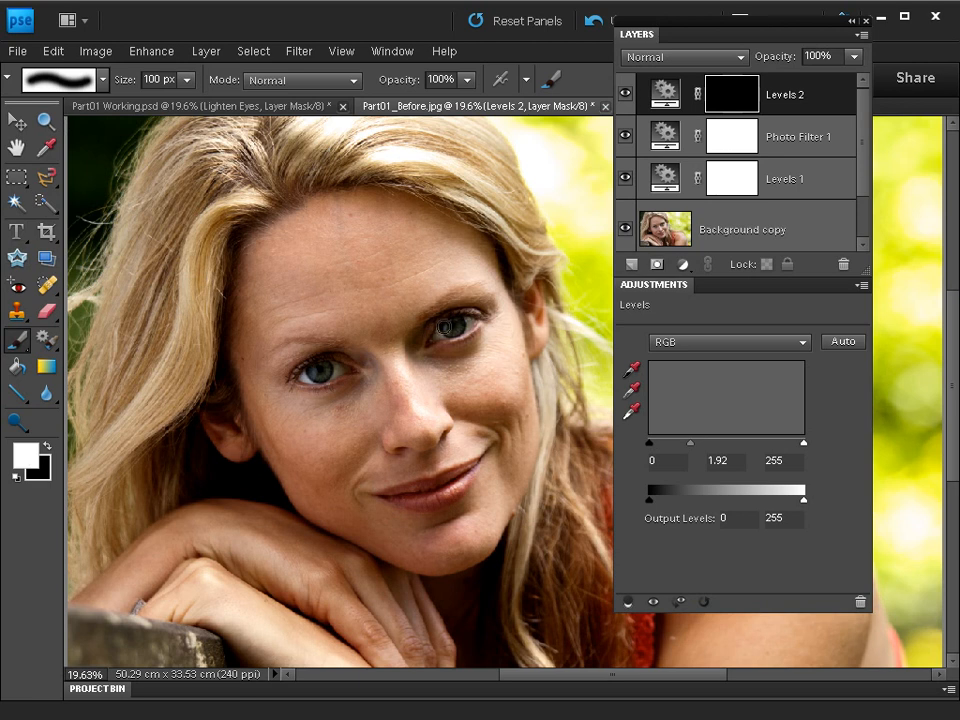
{"action": "left_click_drag", "start_coordinate": [452, 325], "coordinate": [455, 327]}
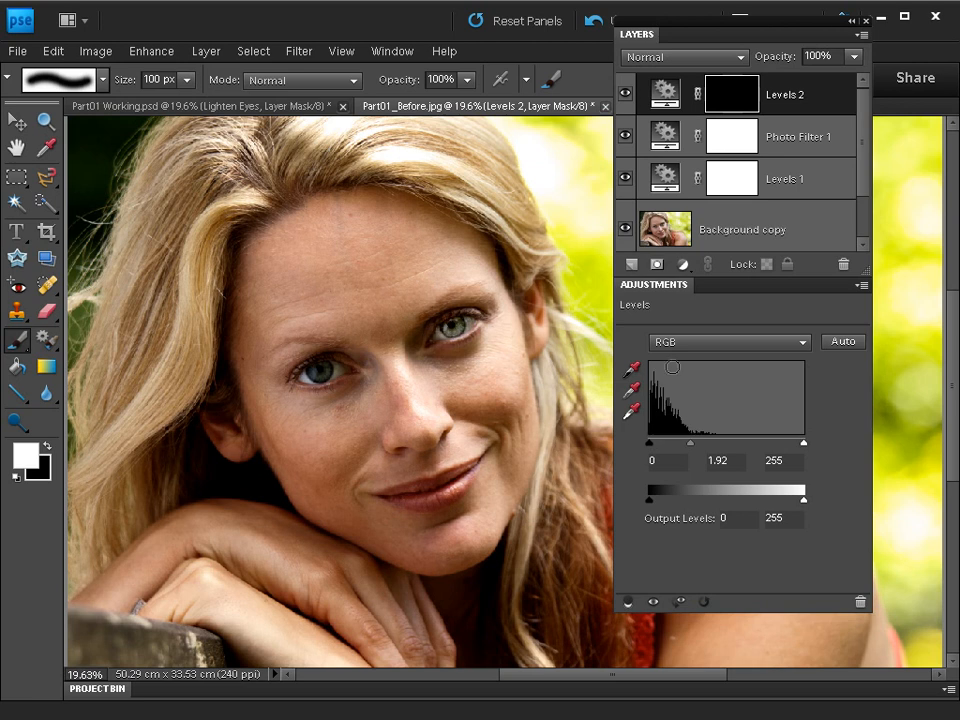
{"action": "left_click_drag", "start_coordinate": [319, 371], "coordinate": [318, 371]}
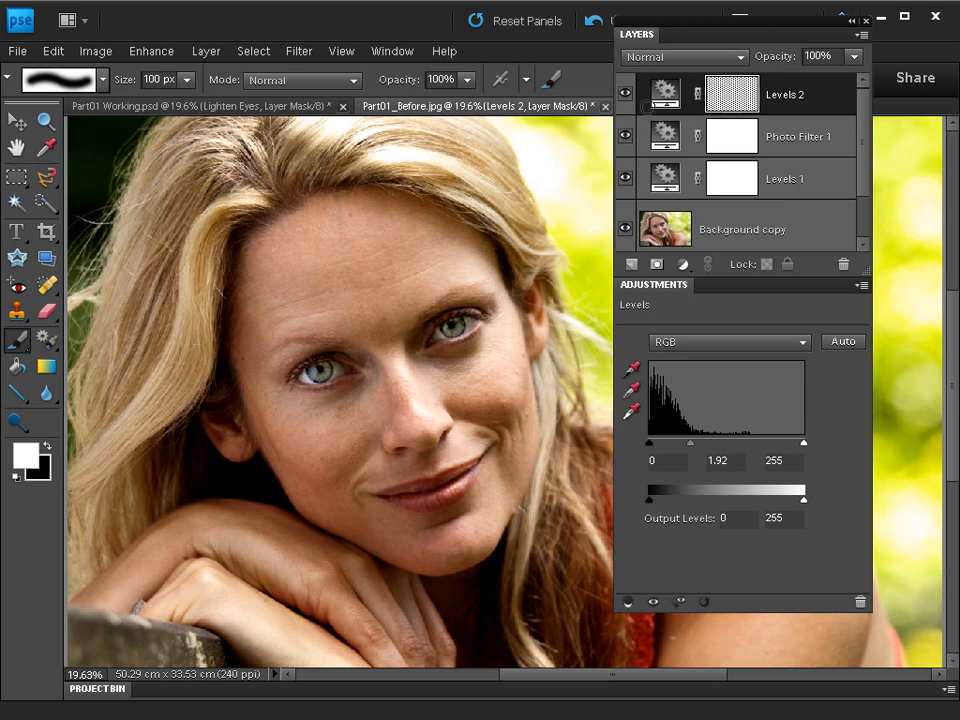
{"action": "left_click", "coordinate": [624, 94]}
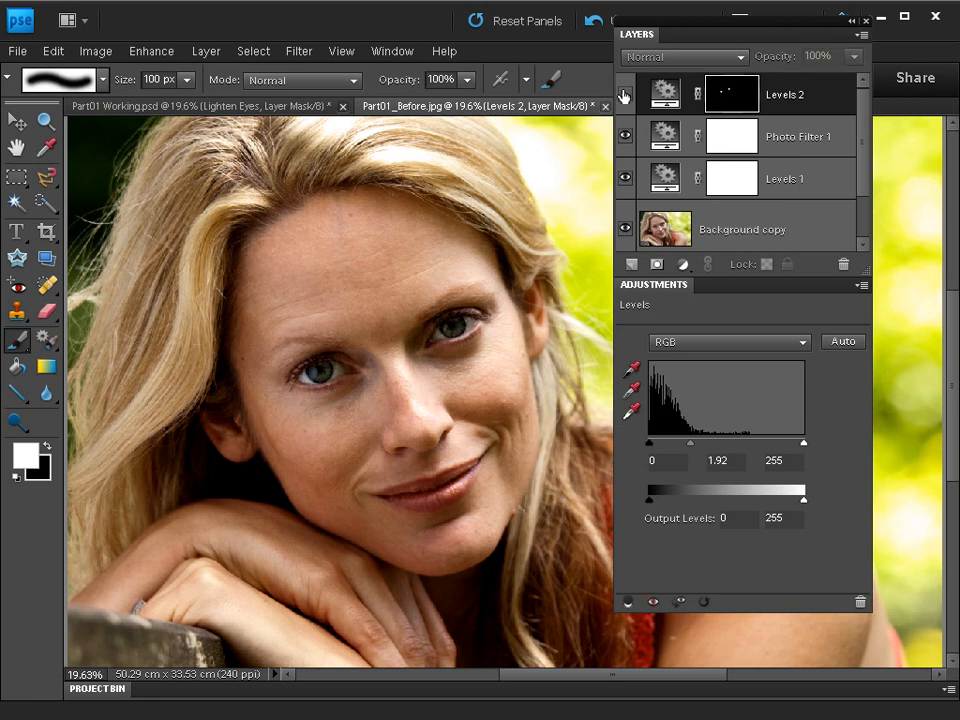
{"action": "left_click", "coordinate": [624, 94]}
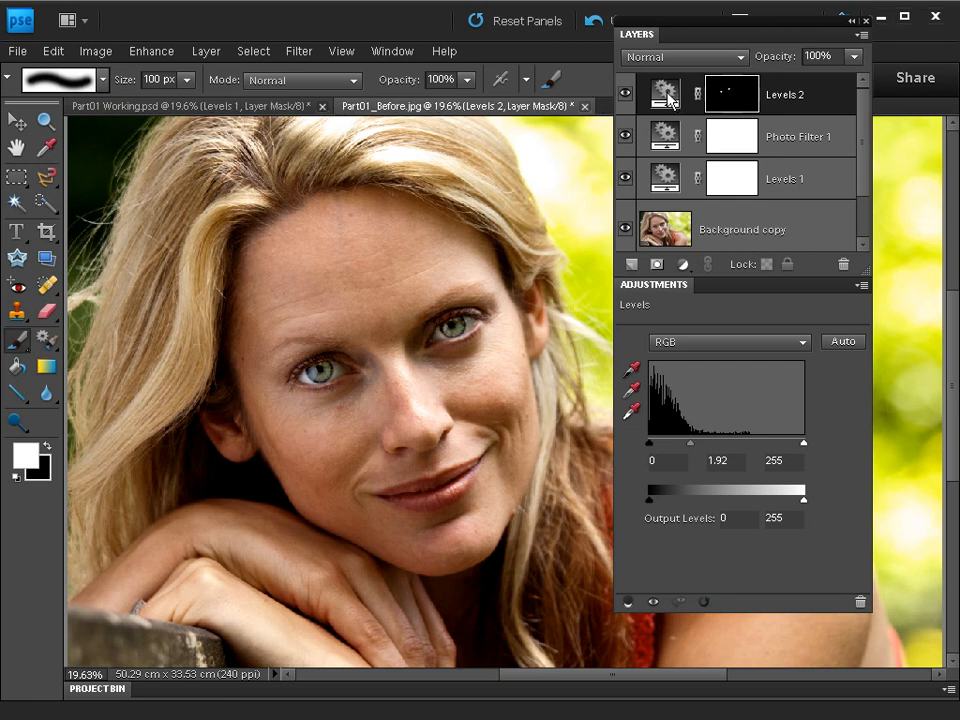
{"action": "mouse_move", "coordinate": [624, 94]}
{"action": "left_mouse_down"}
{"action": "mouse_move", "coordinate": [622, 179]}
{"action": "mouse_move", "coordinate": [624, 90]}
{"action": "left_mouse_up"}
Slightly brighten the midtones of the Levels layer directly above the duplicated background layer.
{"action": "left_click", "coordinate": [669, 178]}
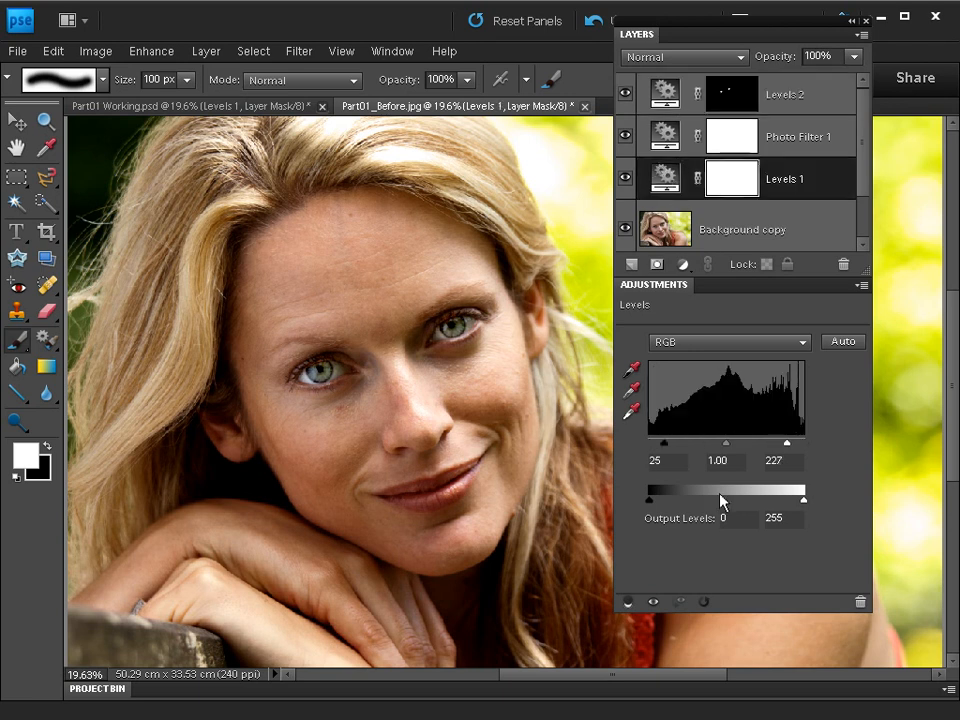
{"action": "left_click_drag", "start_coordinate": [727, 450], "coordinate": [720, 450]}
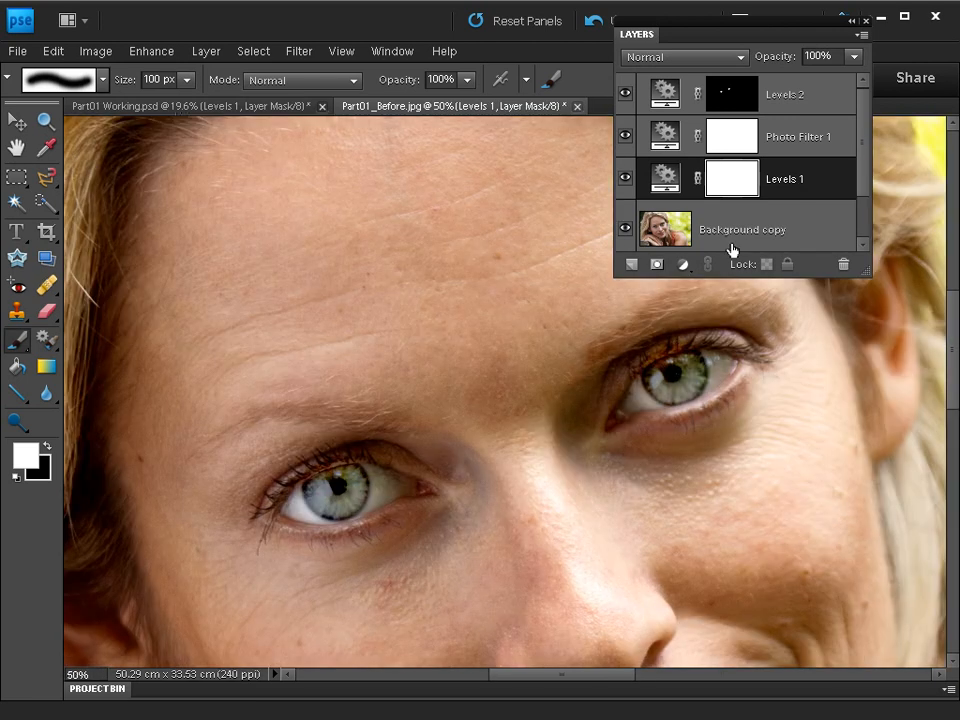
Set up the Spot Healing Brush with the Proximity Match type and a 45 px brush size.
{"action": "left_click", "coordinate": [46, 120]}
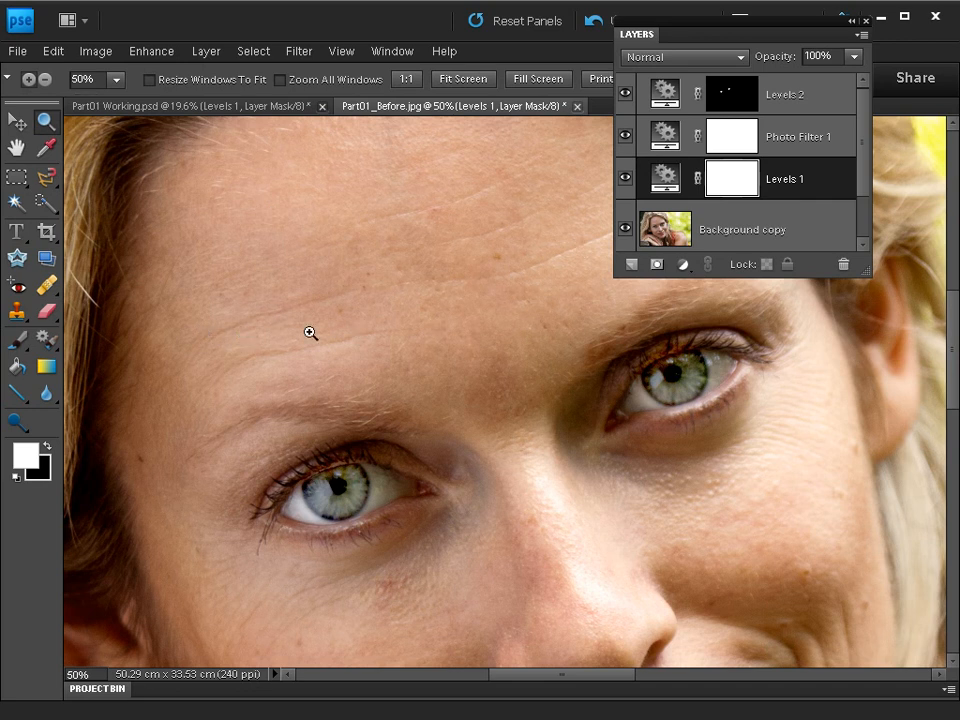
{"action": "left_click", "coordinate": [50, 287]}
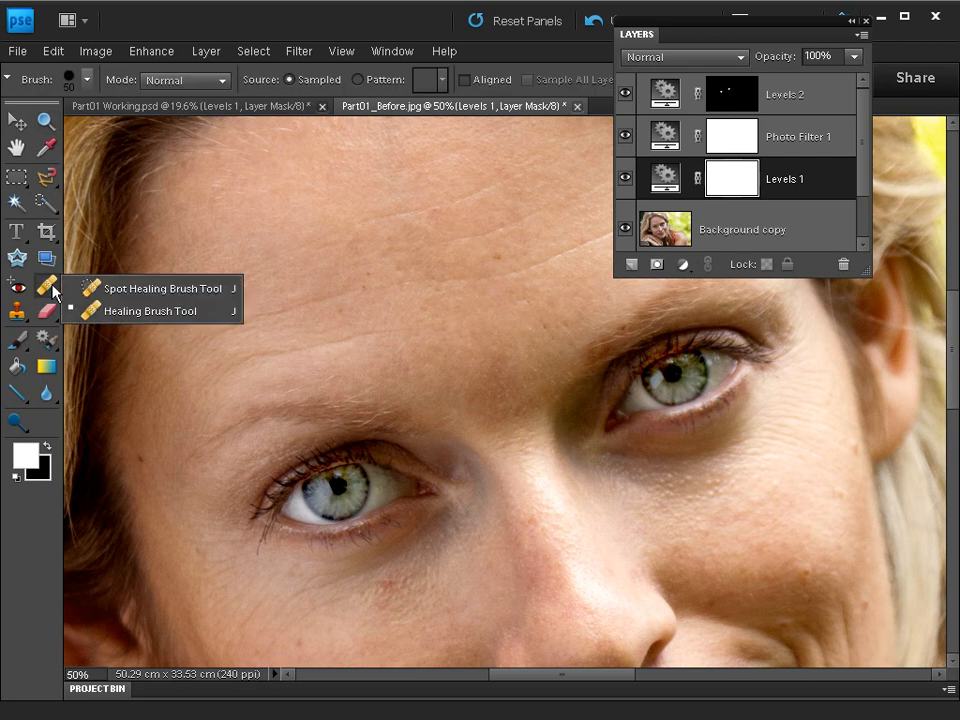
{"action": "left_click", "coordinate": [135, 289]}
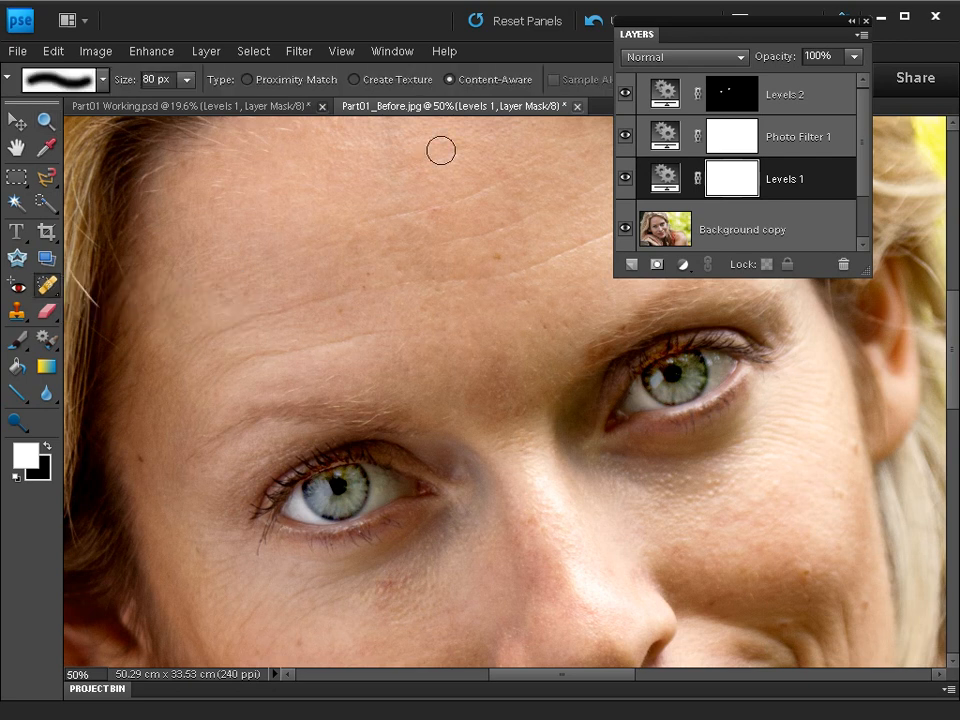
{"action": "left_click", "coordinate": [247, 81]}
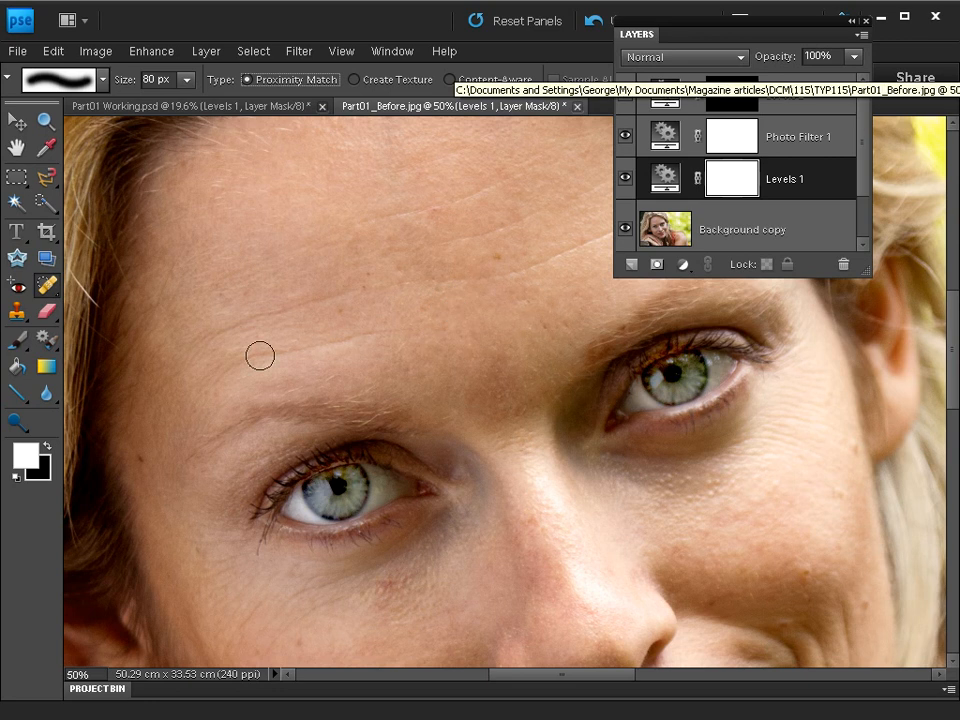
{"action": "key", "text": "bracketleft"}
{"action": "key", "text": "bracketleft"}
{"action": "key", "text": "bracketleft"}
{"action": "key", "text": "bracketleft"}
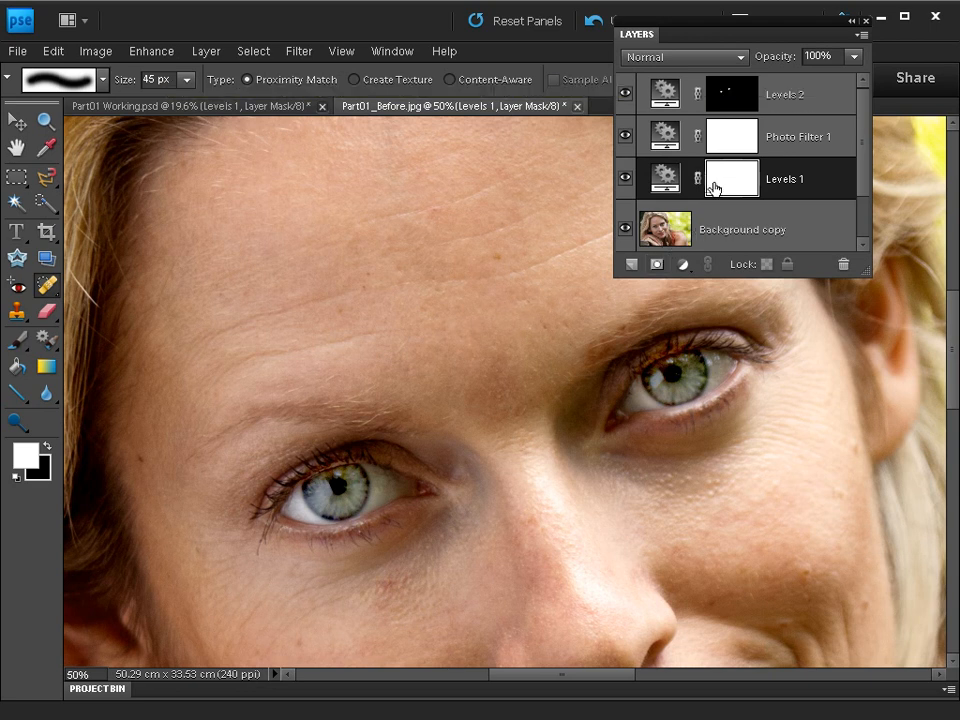
Heal the two long forehead wrinkles above the eyebrow farthest from the visible ear, working on the Background copy layer.
{"action": "left_click", "coordinate": [670, 232]}
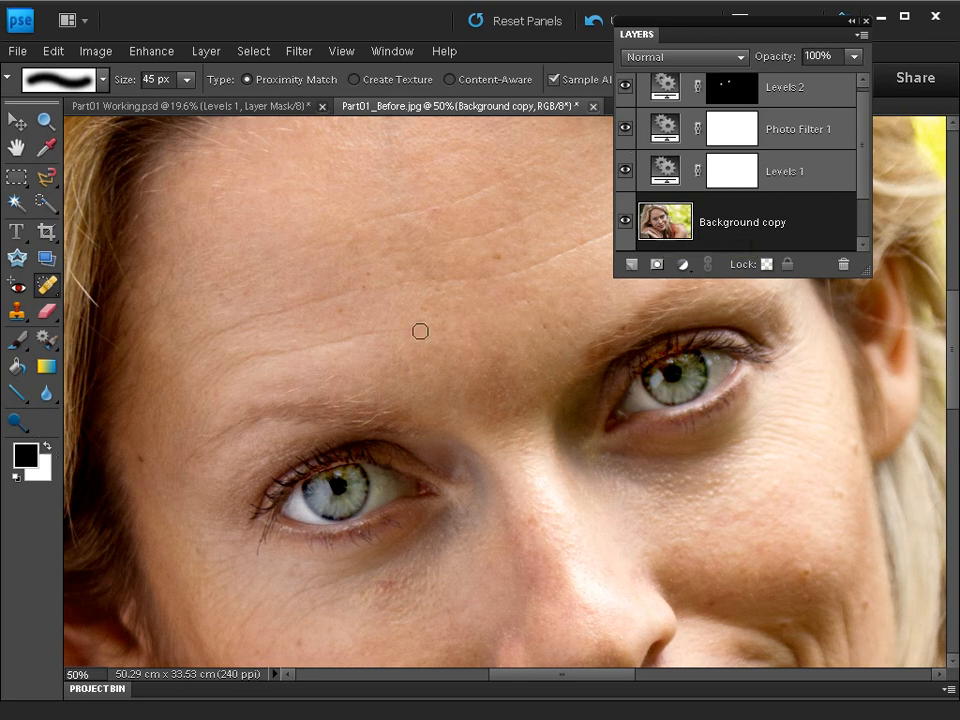
{"action": "mouse_move", "coordinate": [398, 331]}
{"action": "left_mouse_down"}
{"action": "mouse_move", "coordinate": [258, 355]}
{"action": "mouse_move", "coordinate": [214, 377]}
{"action": "left_mouse_up"}
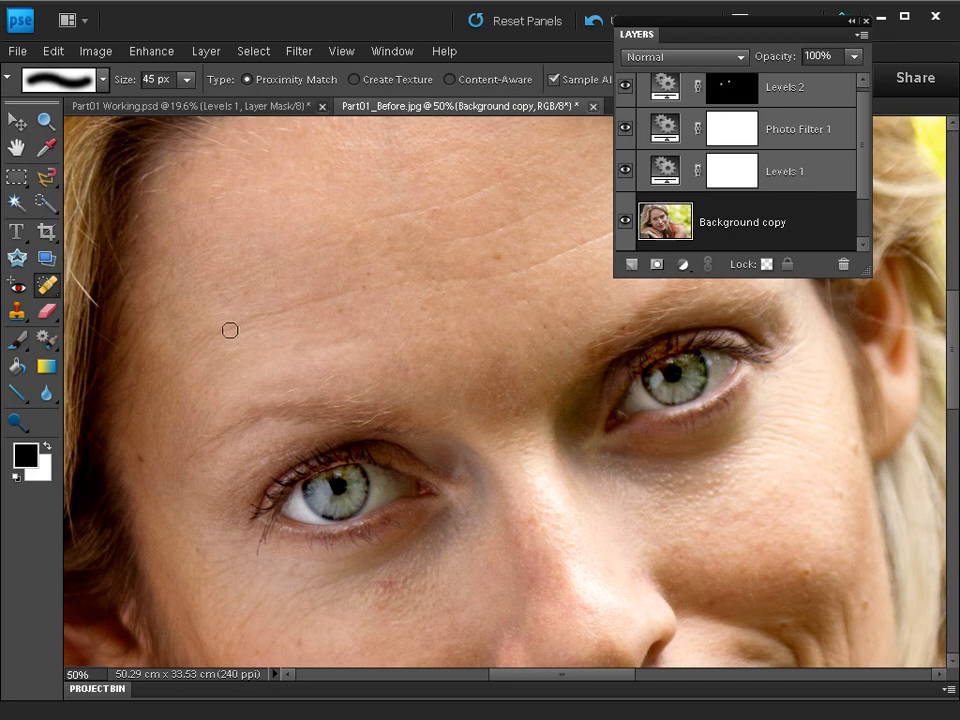
{"action": "mouse_move", "coordinate": [229, 328]}
{"action": "left_mouse_down"}
{"action": "mouse_move", "coordinate": [339, 292]}
{"action": "mouse_move", "coordinate": [355, 296]}
{"action": "left_mouse_up"}
Heal the remaining wrinkles across the middle of the forehead and above the eyebrow nearest the visible ear.
{"action": "left_click_drag", "start_coordinate": [516, 297], "coordinate": [347, 360]}
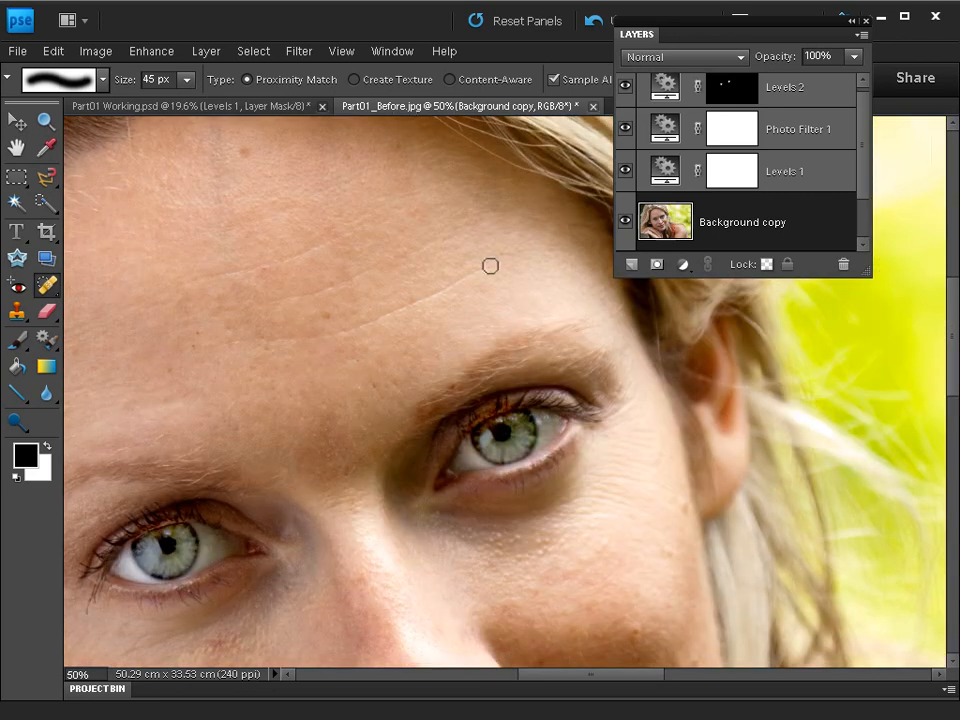
{"action": "left_click_drag", "start_coordinate": [482, 266], "coordinate": [444, 291]}
{"action": "left_click", "coordinate": [370, 268]}
{"action": "left_click_drag", "start_coordinate": [370, 268], "coordinate": [262, 302]}
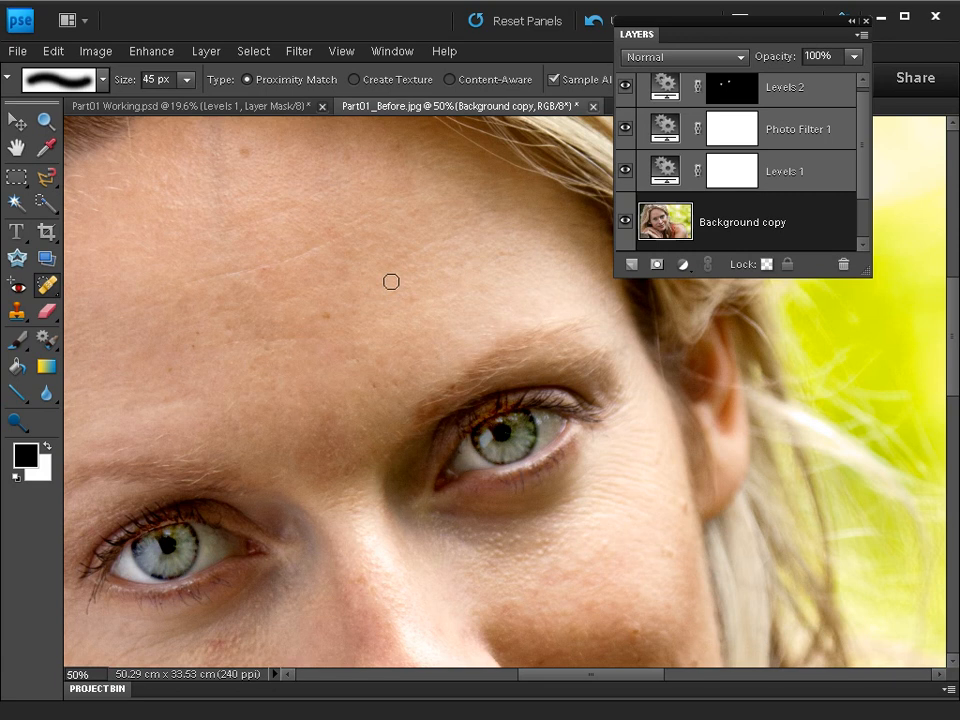
{"action": "left_click_drag", "start_coordinate": [328, 246], "coordinate": [195, 284]}
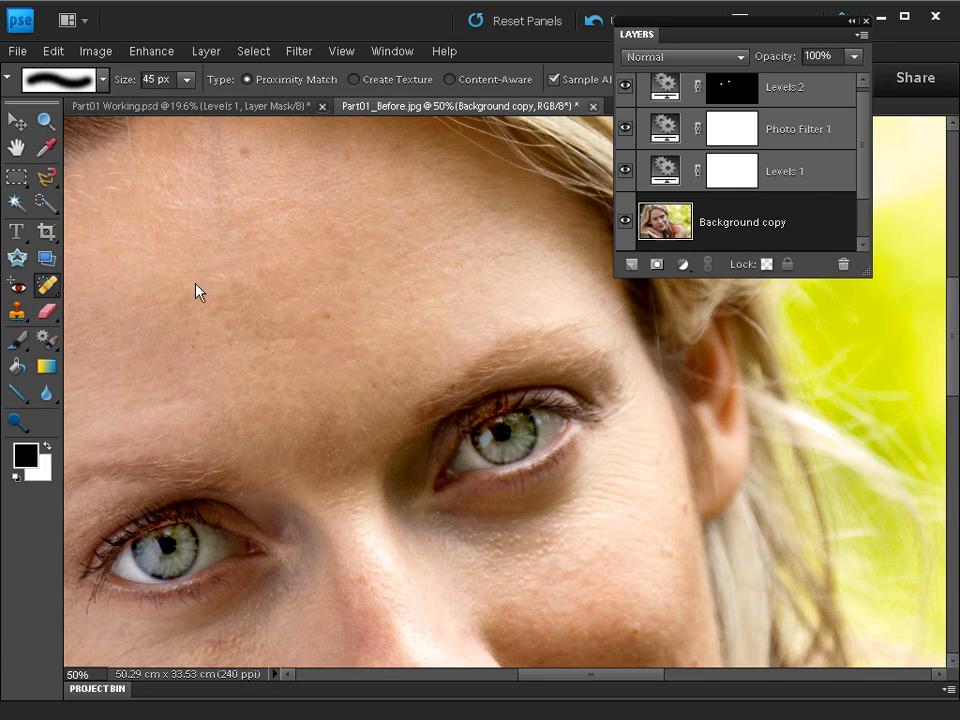